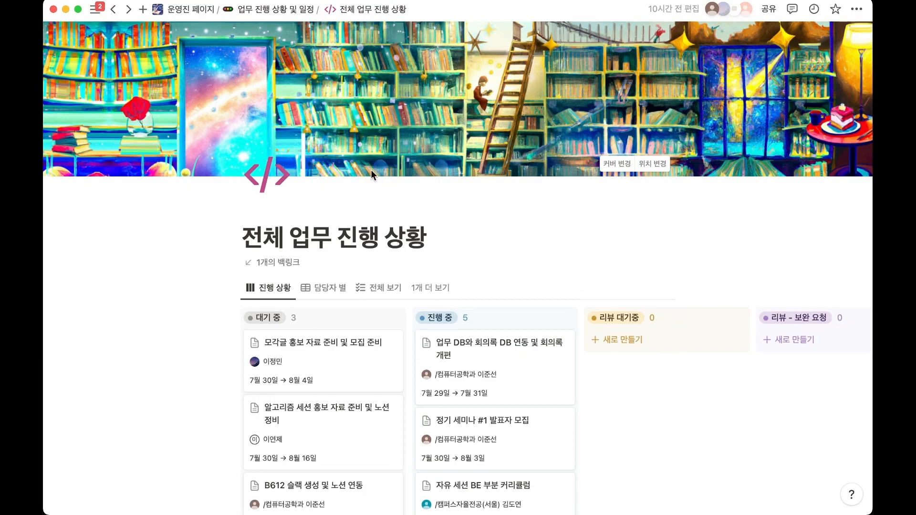
# Open the 전체 업무 진행 상황 page from 운영진 페이지 through 업무 진행 상황 및 일정, and look over its status columns.
pyautogui.scroll(-2, 371, 172)
pyautogui.click(198, 11)
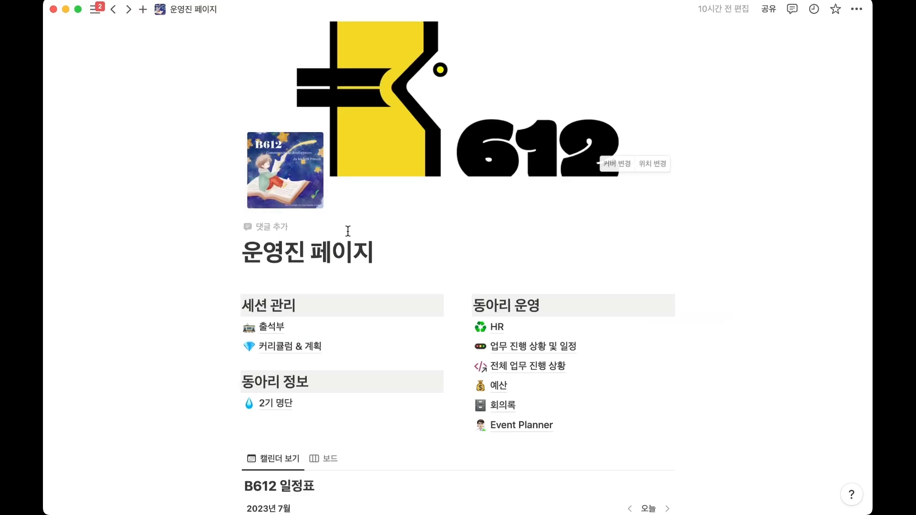
pyautogui.scroll(-2, 348, 239)
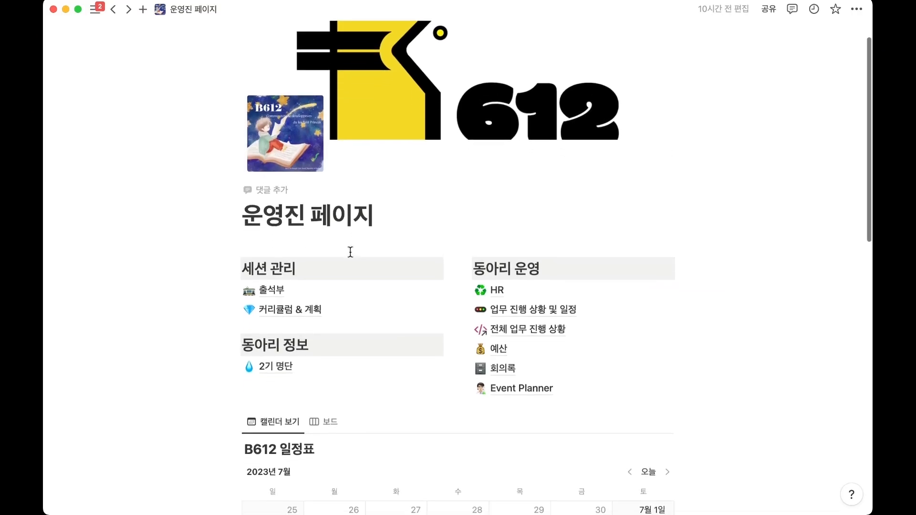
pyautogui.click(510, 311)
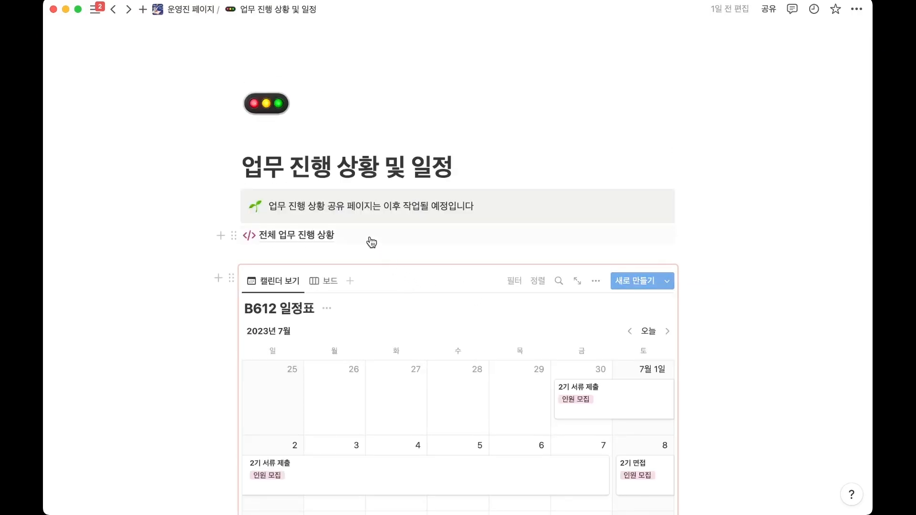
pyautogui.click(365, 238)
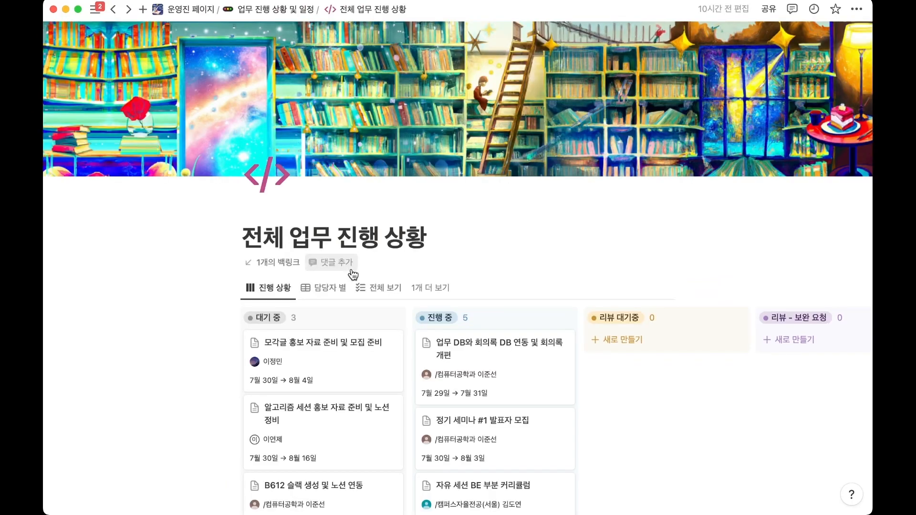
pyautogui.scroll(-4, 354, 275)
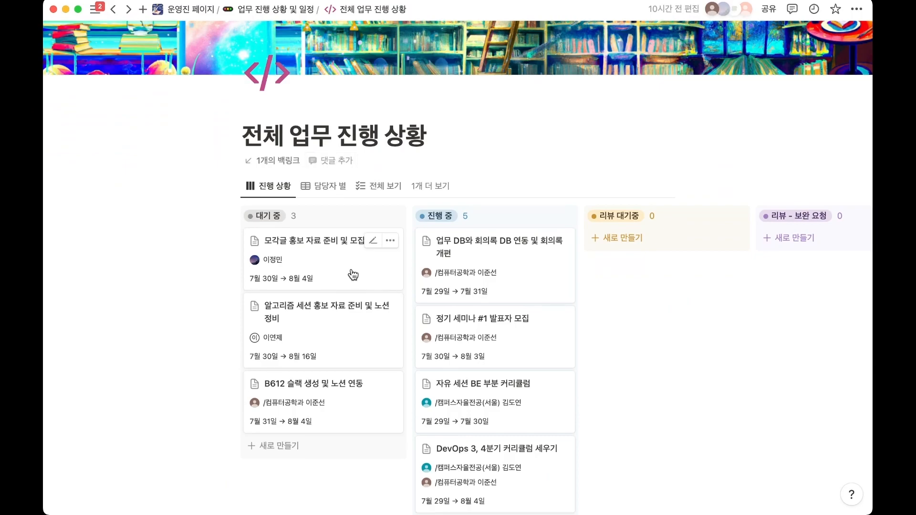
pyautogui.hscroll(4, 644, 307)
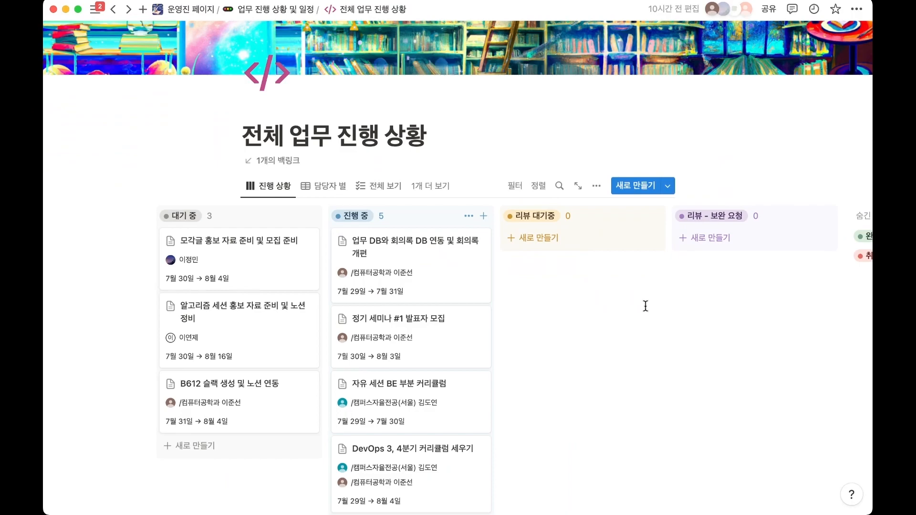
pyautogui.hscroll(3, 646, 306)
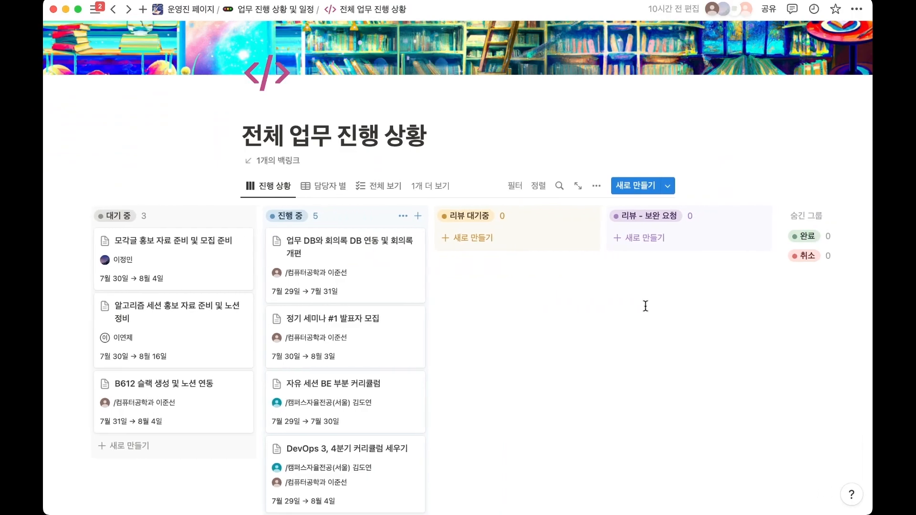
pyautogui.hscroll(-5, 646, 306)
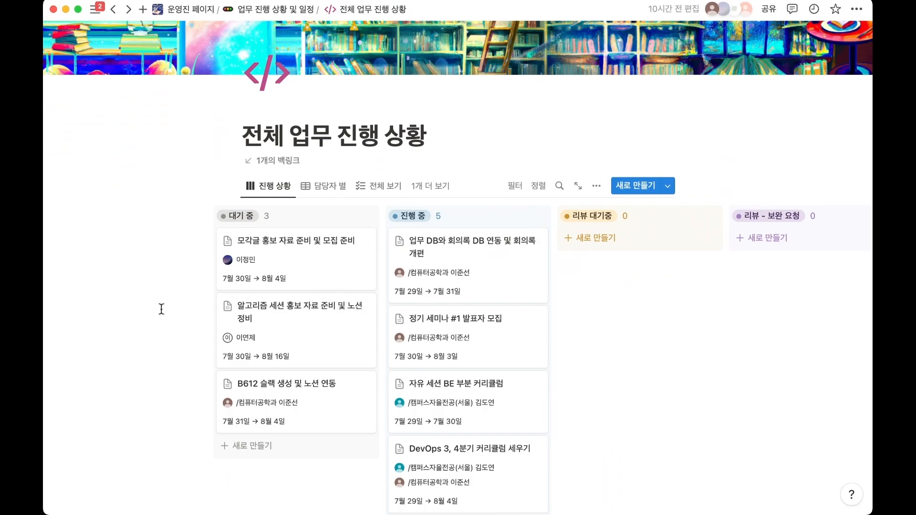
pyautogui.hscroll(-1, 235, 321)
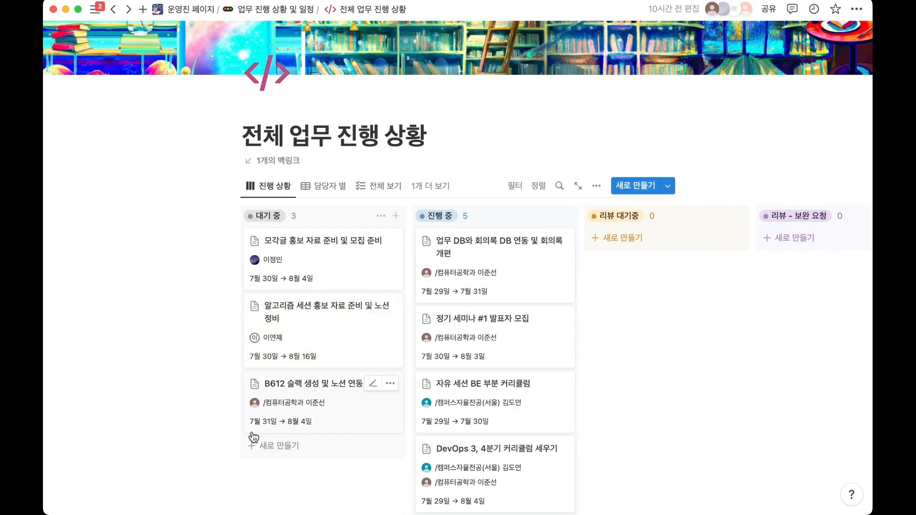
# Add a new card to the 대기 중 group and title it 새로운 업무.
pyautogui.click(273, 449)
pyautogui.scroll(-2, 205, 444)
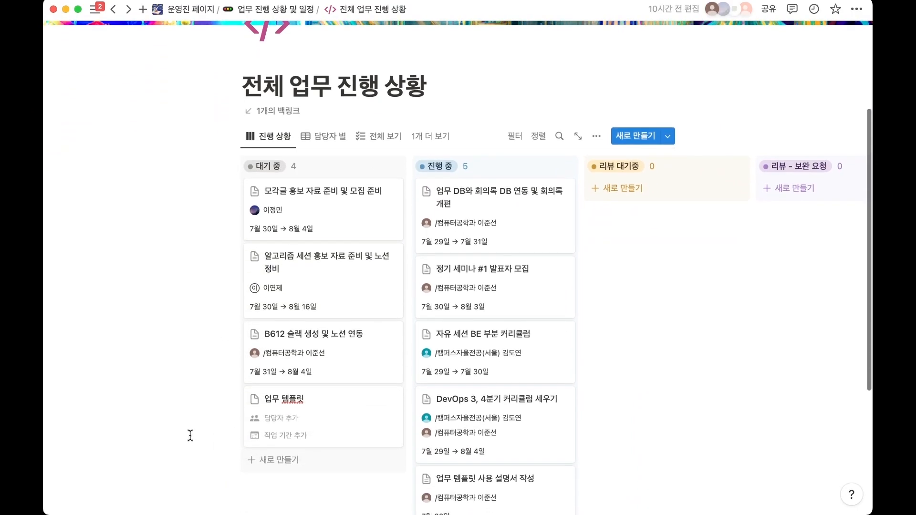
pyautogui.moveTo(310, 399); pyautogui.dragTo(266, 398)
pyautogui.write('새로운 업무')
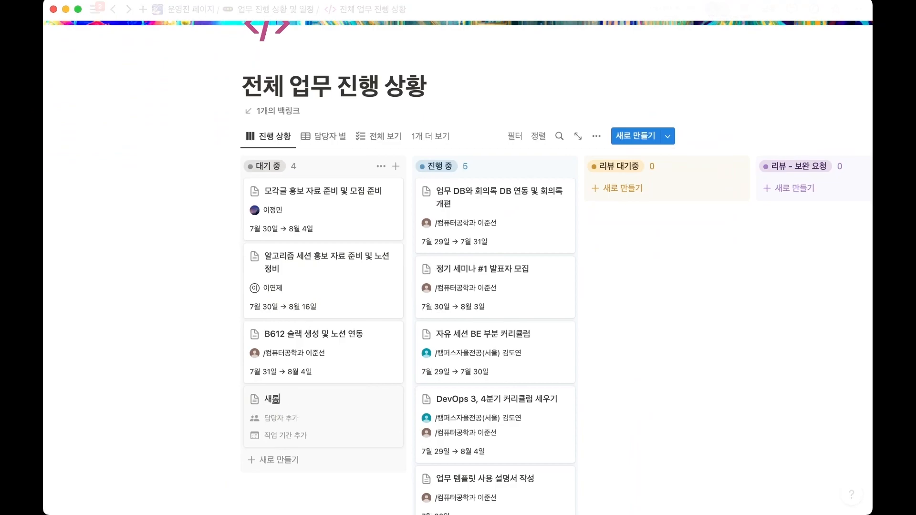
# Assign yourself as the 담당자 of the 새로운 업무 card.
pyautogui.click(317, 420)
pyautogui.click(286, 256)
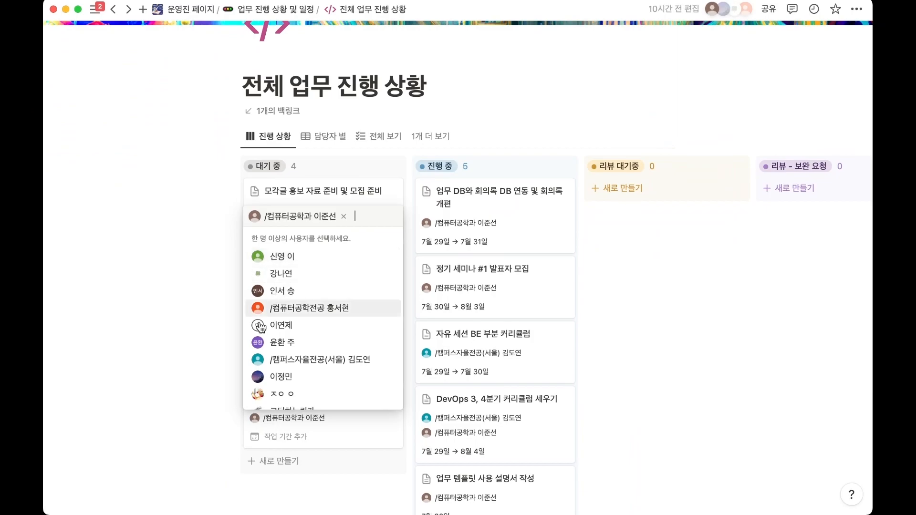
pyautogui.click(203, 403)
# Open the 새로운 업무 page and set its 작업 기간 from July 31, 2023 to August 2, 2023.
pyautogui.click(321, 403)
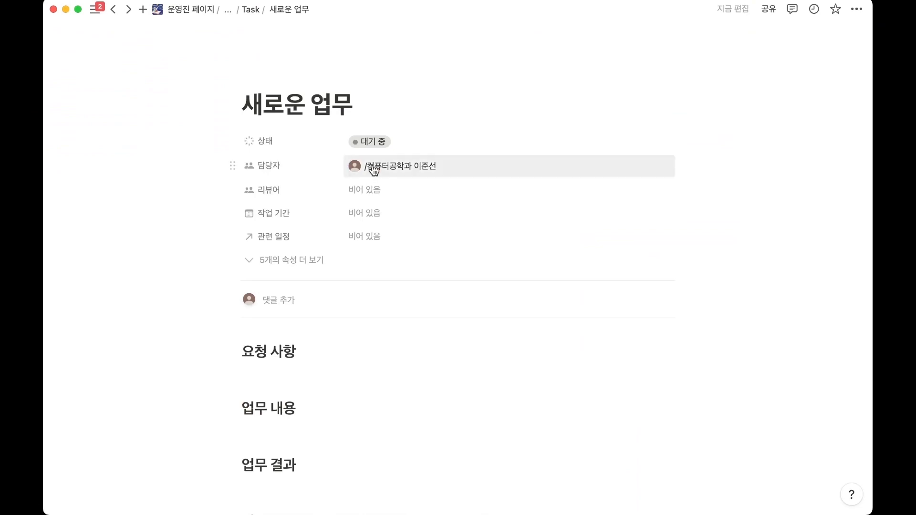
pyautogui.click(361, 223)
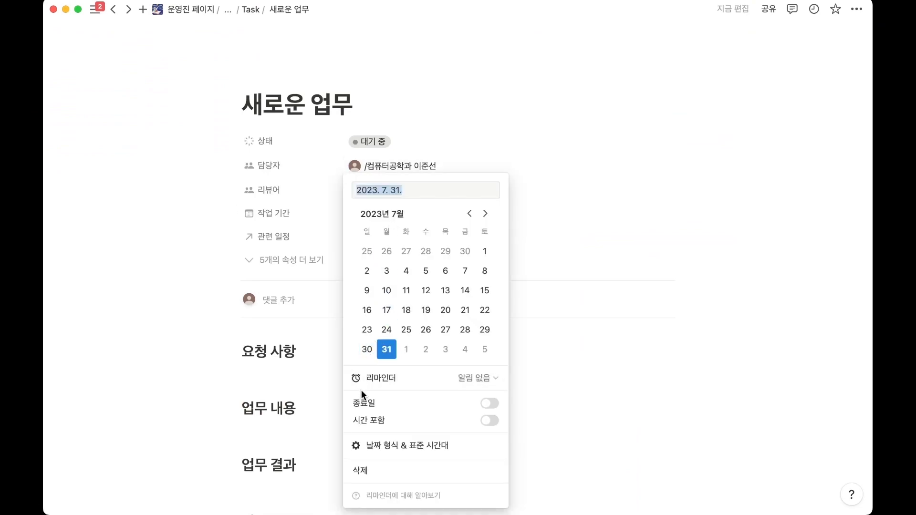
pyautogui.click(382, 405)
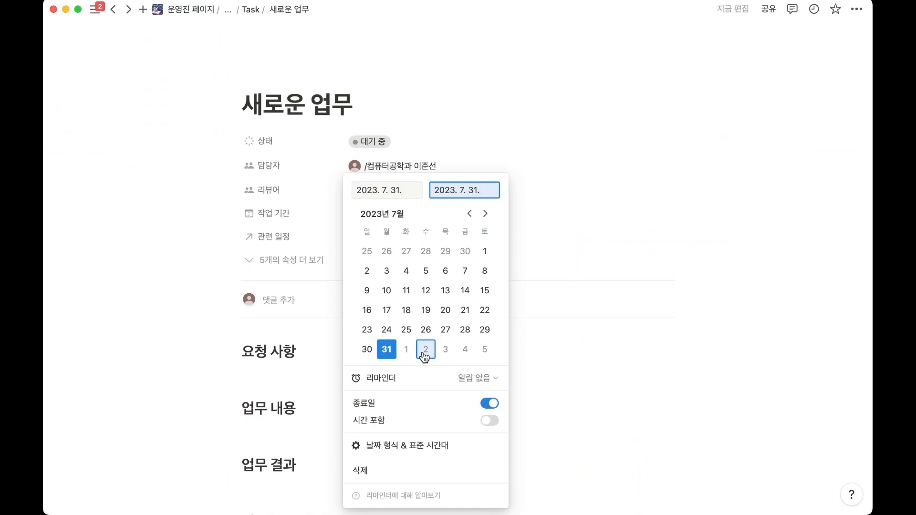
pyautogui.click(425, 353)
pyautogui.click(559, 176)
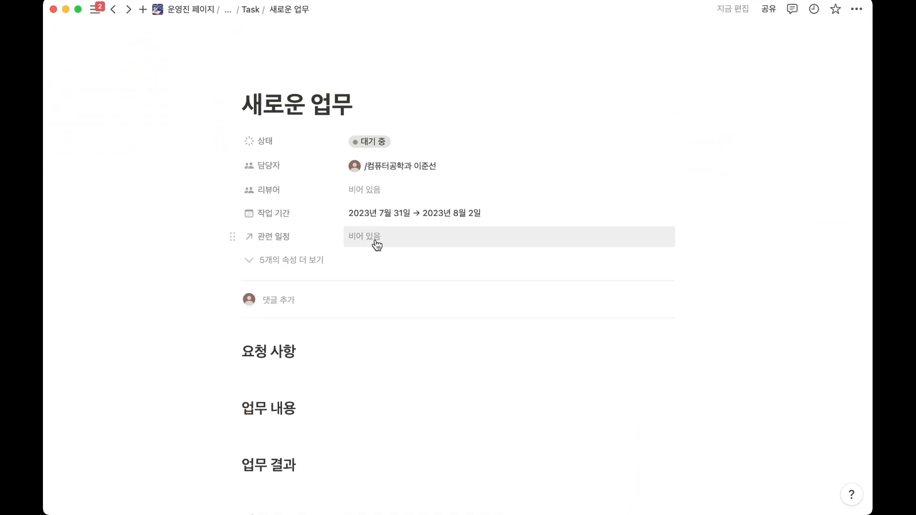
# Open the B612 일정표 database from the task's 관련 일정 property, review its calendar and return to the task without linking an event.
pyautogui.click(377, 245)
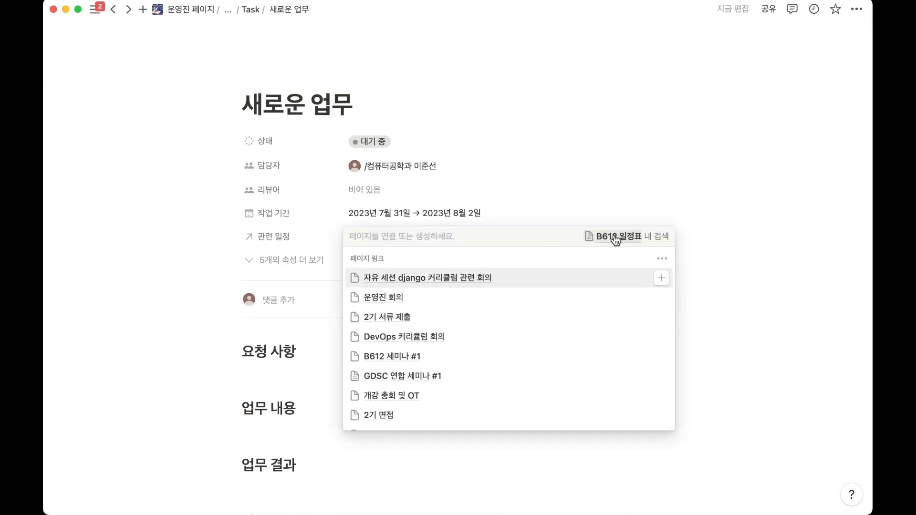
pyautogui.click(616, 240)
pyautogui.click(329, 12)
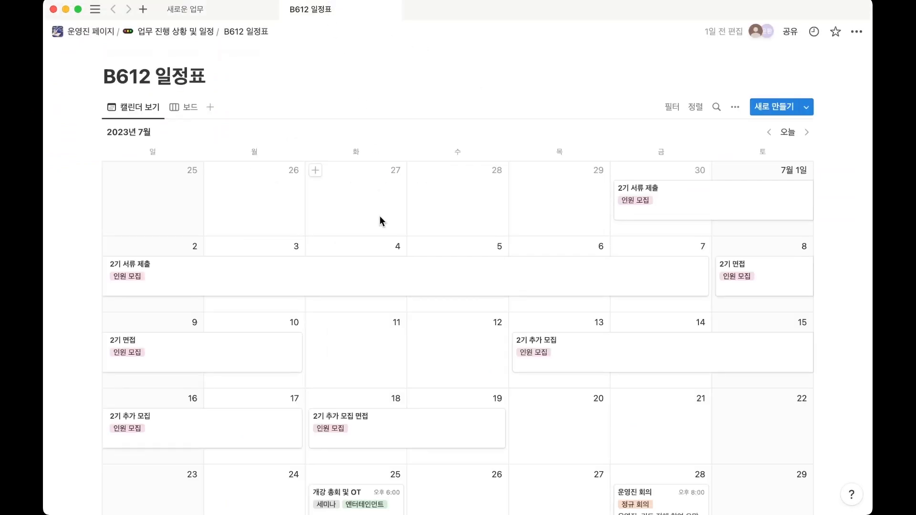
pyautogui.scroll(-8, 380, 220)
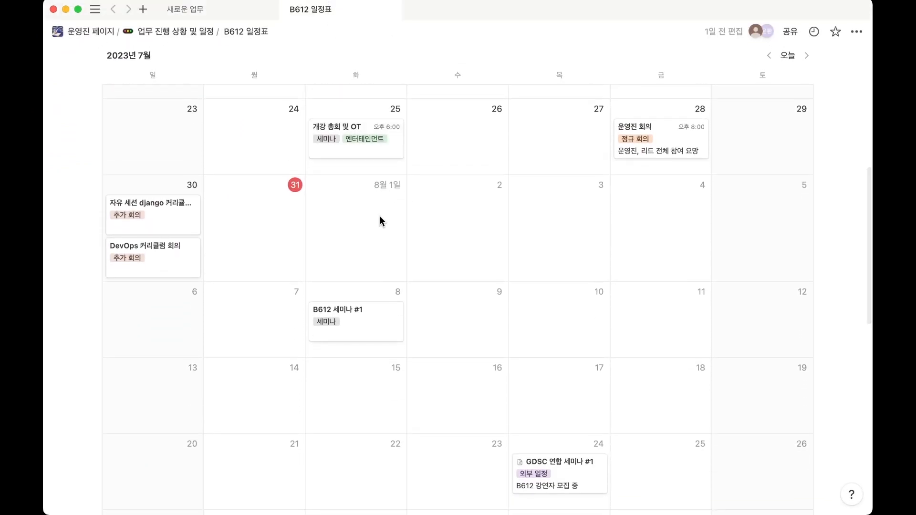
pyautogui.hotkey('ctrl', 'Tab')
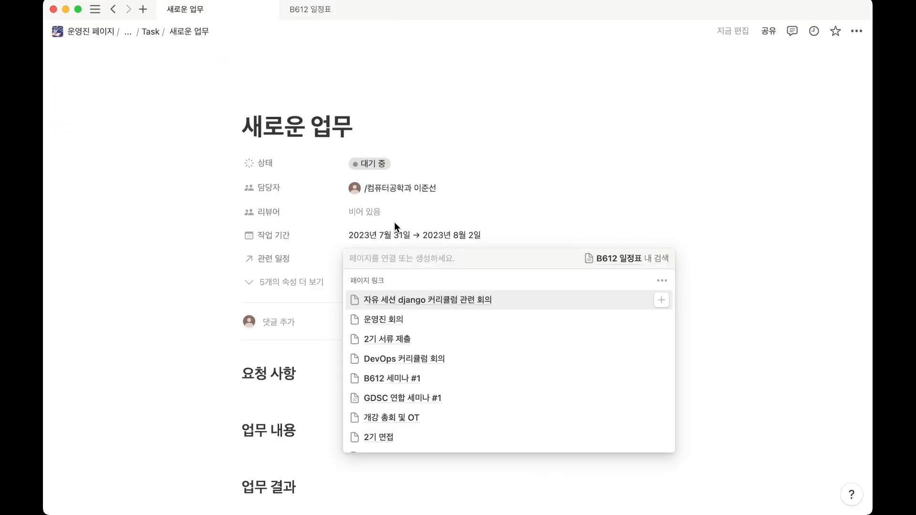
pyautogui.press('Escape')
# Delete the 요청 사항 heading and the empty line below it from the task body.
pyautogui.scroll(-5, 315, 274)
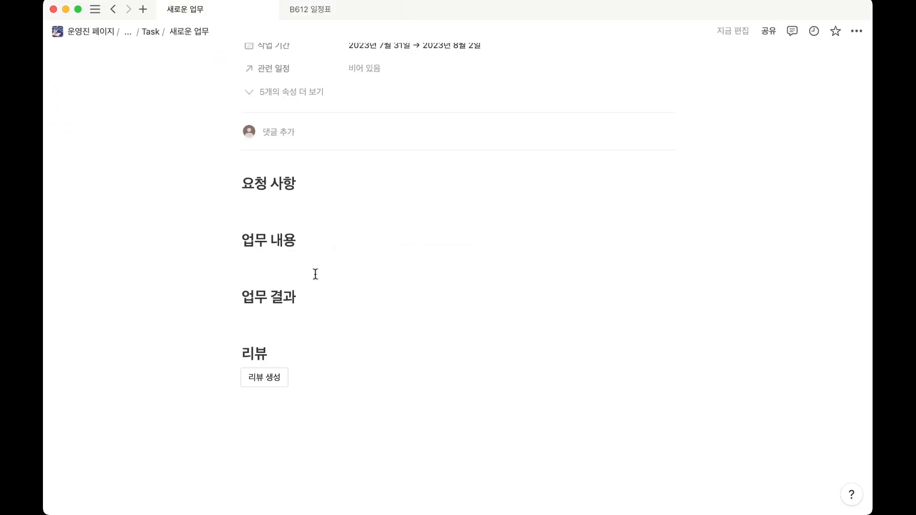
pyautogui.scroll(2, 316, 274)
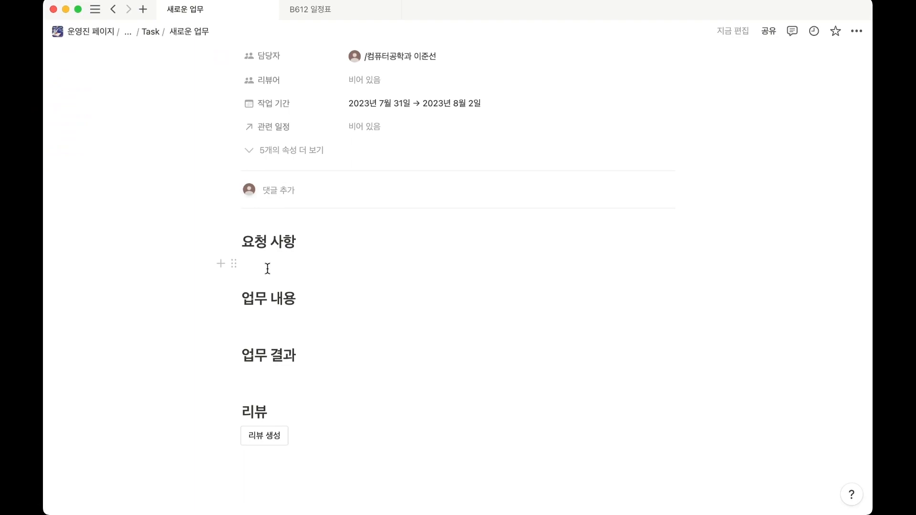
pyautogui.scroll(2, 267, 269)
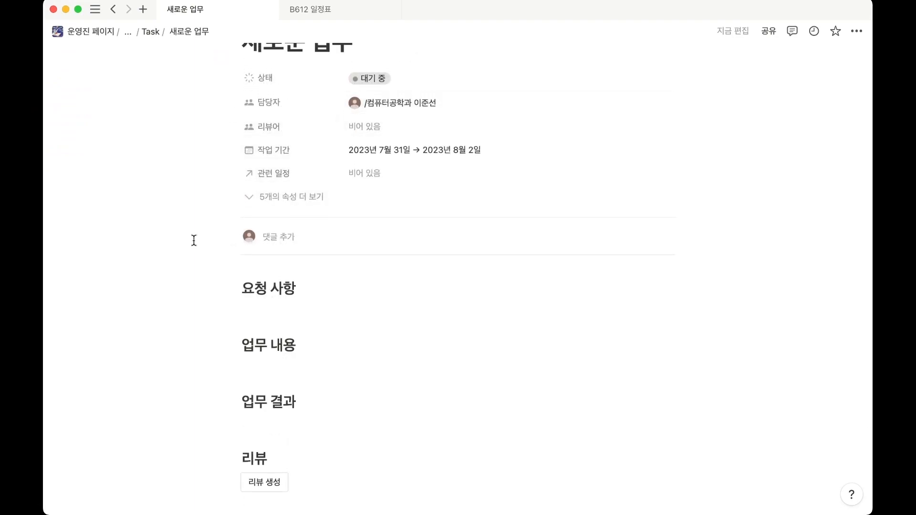
pyautogui.scroll(-1, 160, 292)
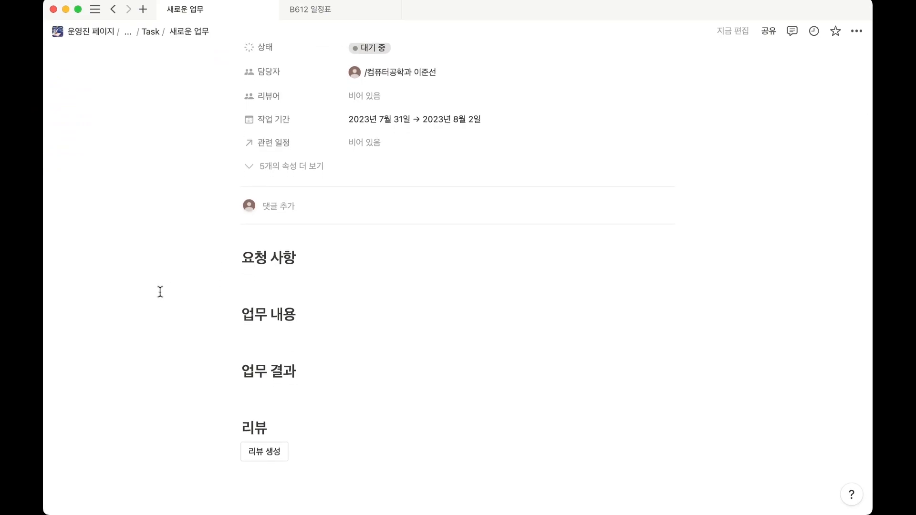
pyautogui.moveTo(177, 258); pyautogui.dragTo(313, 288)
pyautogui.press('BackSpace')
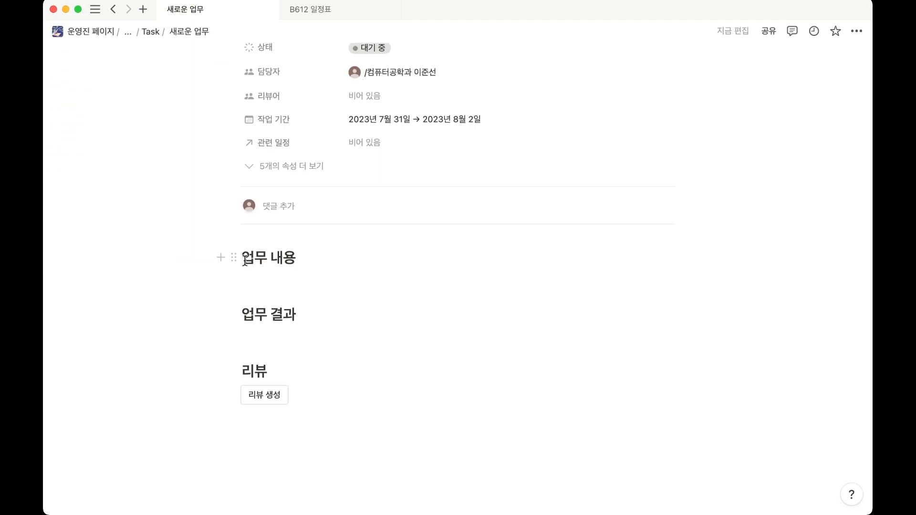
# Add a heading 업무 목표 above 업무 내용, with one bullet reading 업무 목표.
pyautogui.press('Return')
pyautogui.click(258, 246)
pyautogui.write('#')
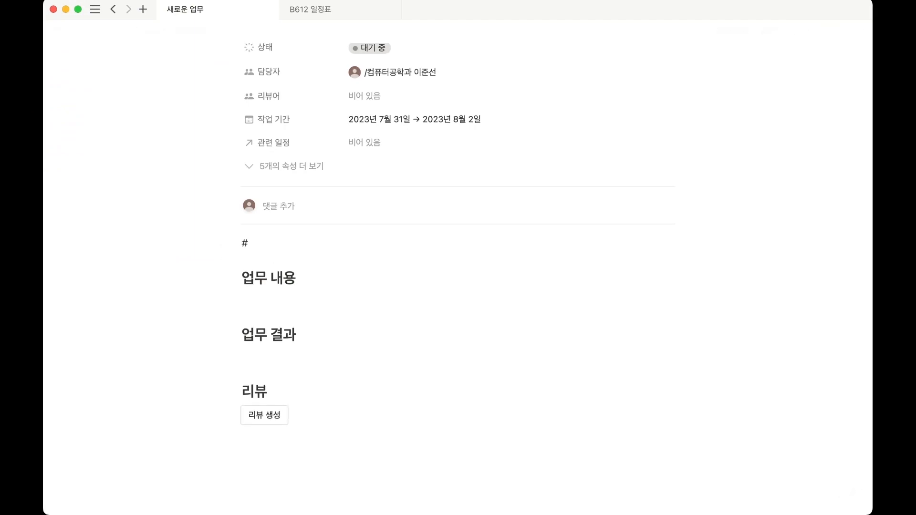
pyautogui.write('#ㅇ업무 목표')
pyautogui.press('Return')
pyautogui.write('- ㅁ')
pyautogui.press('BackSpace')
pyautogui.write('업무 목표')
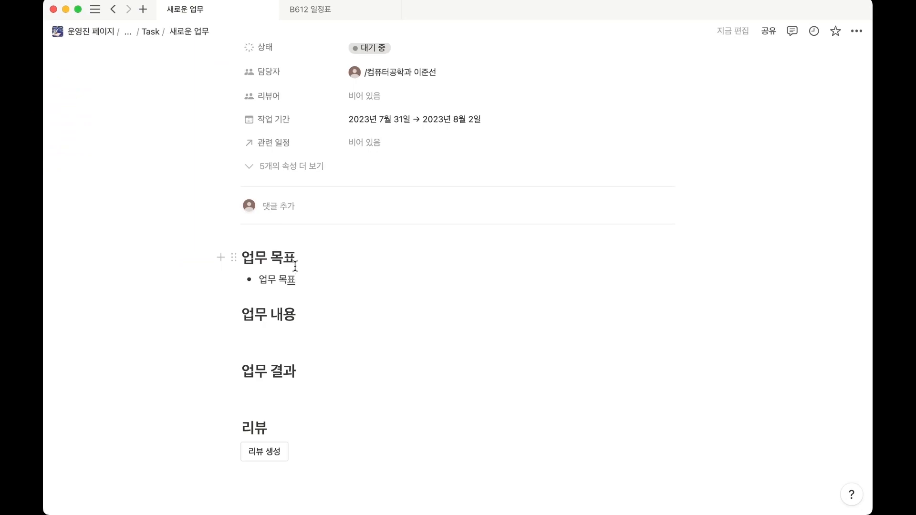
pyautogui.scroll(1, 295, 266)
pyautogui.scroll(-2, 295, 267)
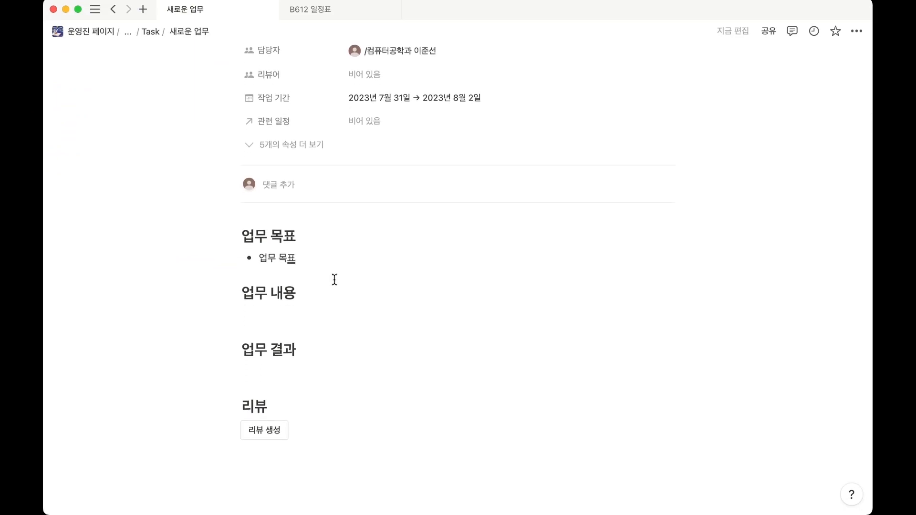
pyautogui.click(288, 314)
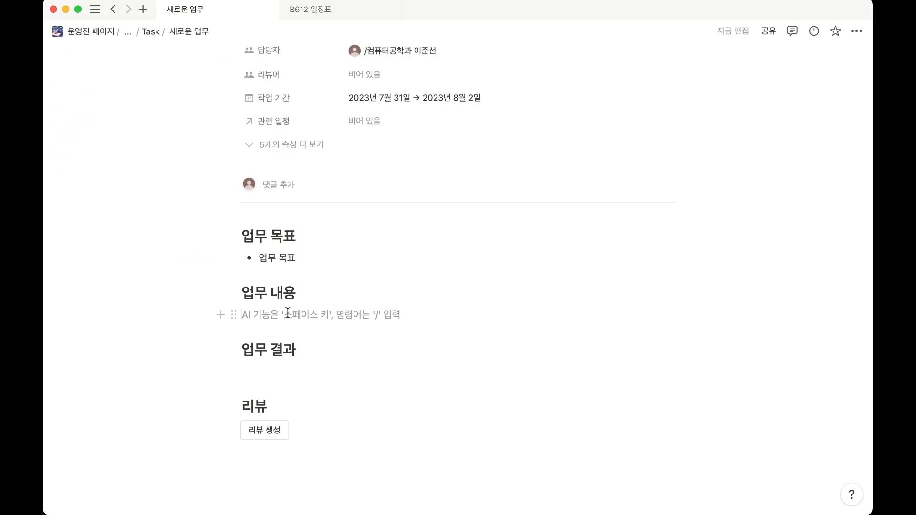
pyautogui.scroll(-3, 288, 314)
pyautogui.click(267, 302)
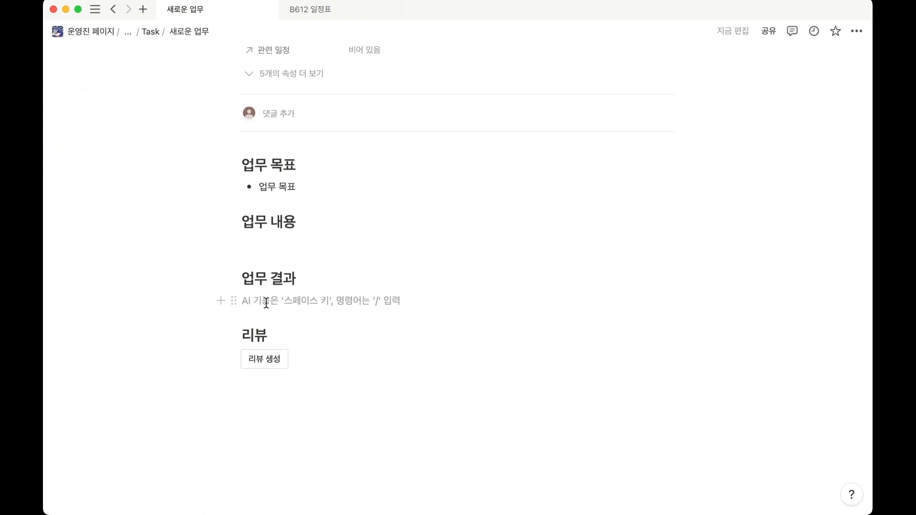
# Rename the task page to "NCP Green Dev 담당자 밋업".
pyautogui.scroll(5, 266, 287)
pyautogui.moveTo(355, 127); pyautogui.dragTo(187, 130)
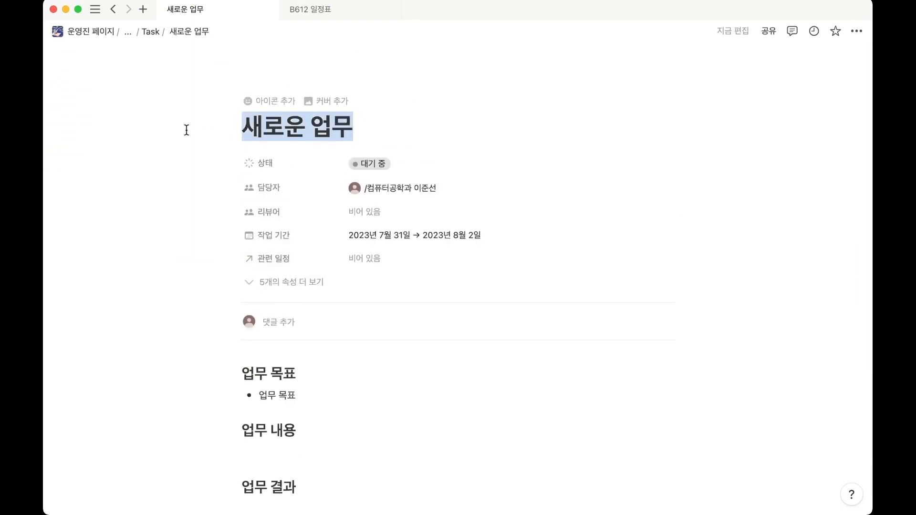
pyautogui.write('NCP Green Dev 담당자 밋업')
# Under 업무 내용, add the bullet "NCP Green Developers 제휴 크레딧 사용 관련 담당자와 밋업 갖기".
pyautogui.scroll(-3, 323, 260)
pyautogui.click(282, 272)
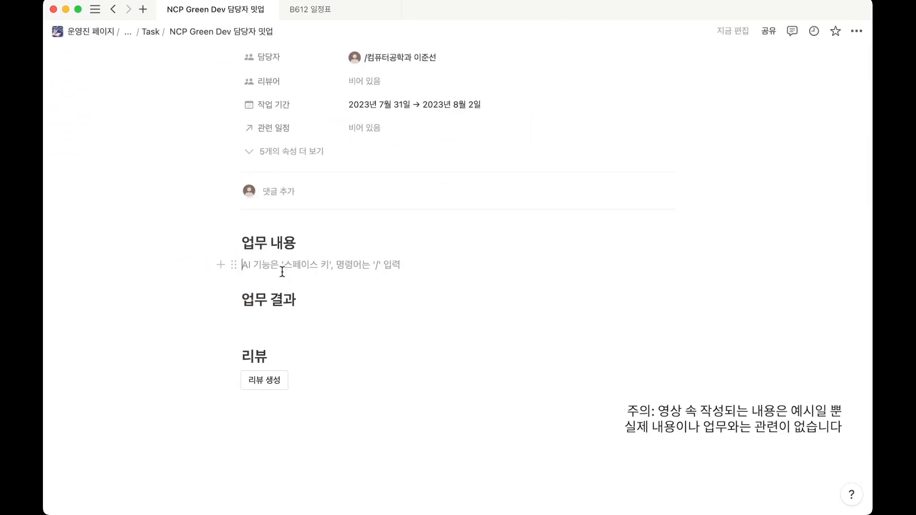
pyautogui.write('- NCP Green Developers 제휴 크레딧 사용 관련 담당자와 밋업 갖기')
# Add the bullet "70만 원 추가 크레딧의 공급 조건에 대해서, 공개된 포스트 조건의 범위가 블로그 등에 한정되는 지, 혹은 노션 등 기타 퍼블리쉬 방법도 포함되는 지 확인".
pyautogui.press('Return')
pyautogui.write('70만 원 추가')
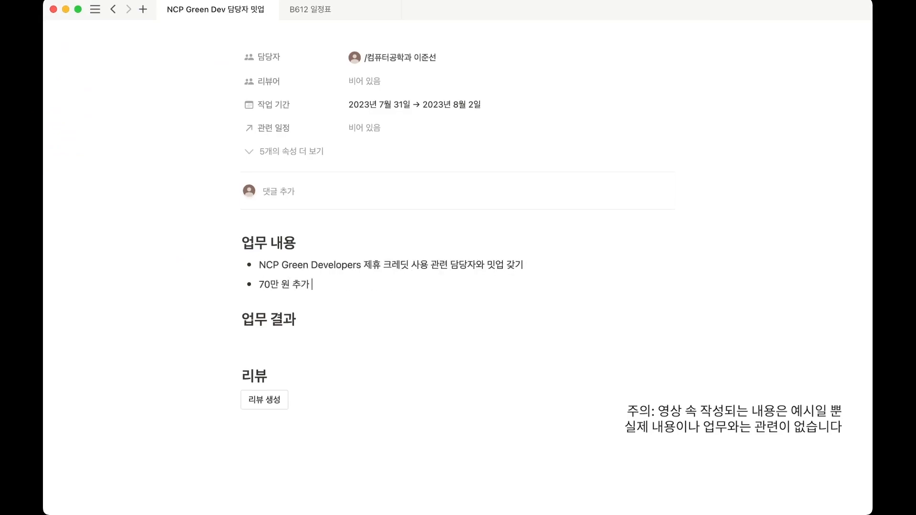
pyautogui.write(' 크레딧의 공급 조건에 대해서, 공개된 포스트 조건의 범위가 블로그 등에 한정되는 지, 혹은 노션 등 기타 퍼블리쉬 방법도 포함되는 지 확인')
pyautogui.scroll(-1, 329, 327)
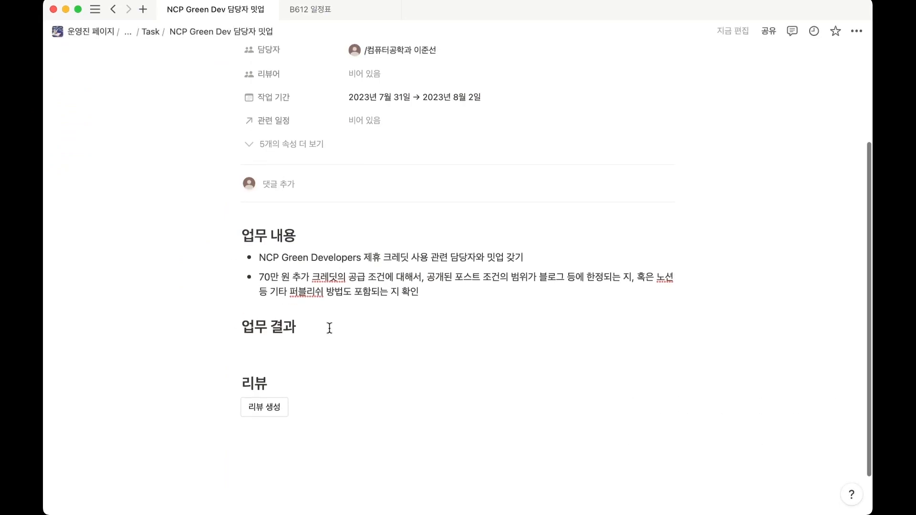
pyautogui.scroll(2, 330, 328)
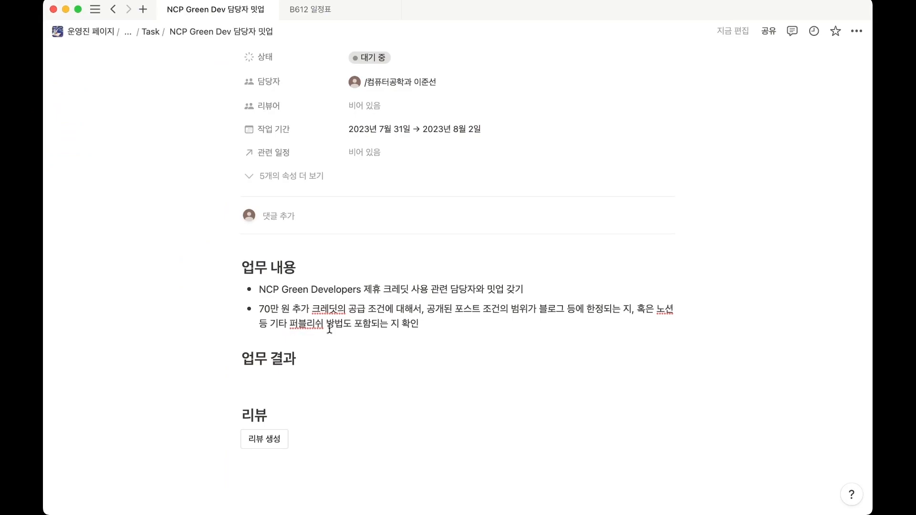
# Under 업무 결과, add the bullet "퍼블리쉬 조건은 블로그를 선호하지만, 굳이 블로그가 아니더라도 제한은 없다고 답변을 받았습니다.".
pyautogui.click(288, 387)
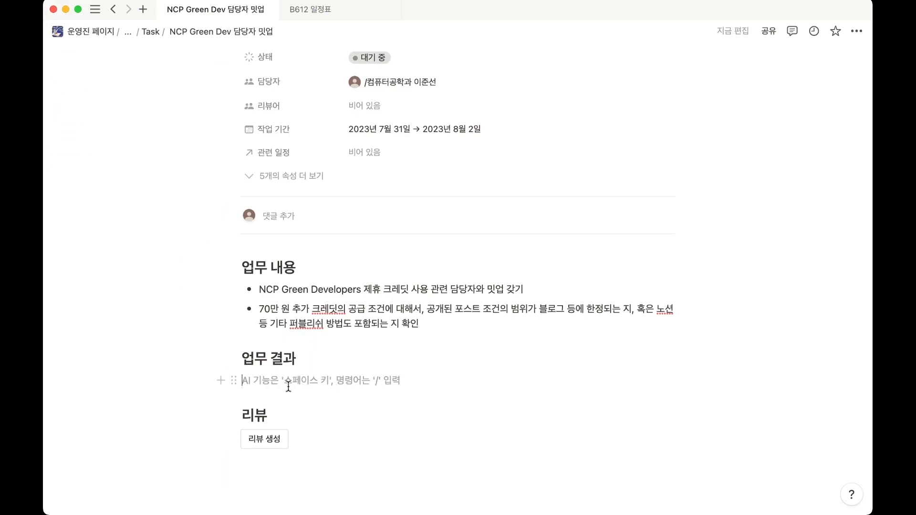
pyautogui.write('-')
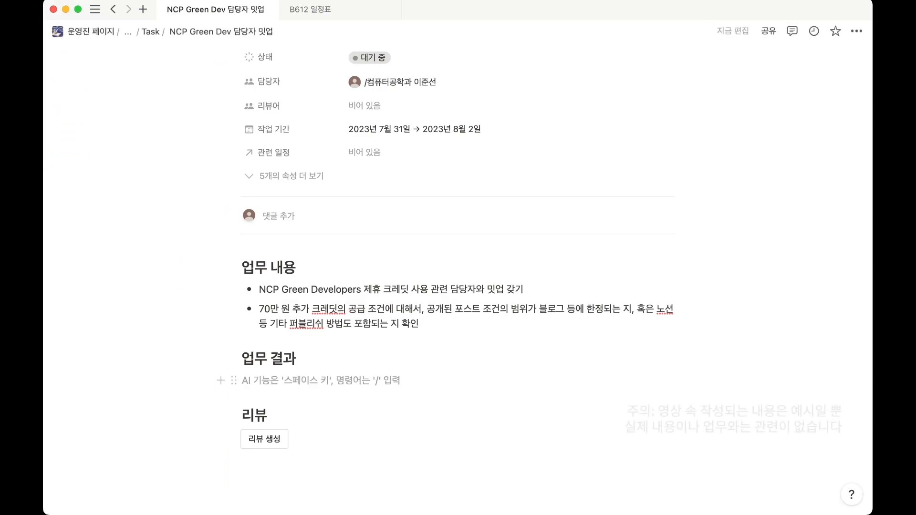
pyautogui.write(' 퍼블리쉬 조건은 블로그를 선호하지만, 굳이 블로그가 아니더라도 제한은 없다고 답변을 받았습니다.')
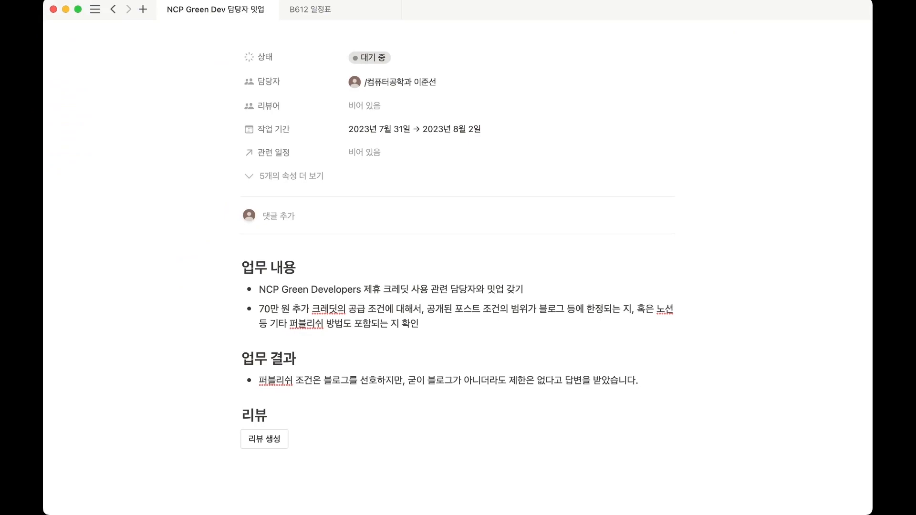
# Set the task's 상태 property to 리뷰 대기중.
pyautogui.scroll(3, 341, 373)
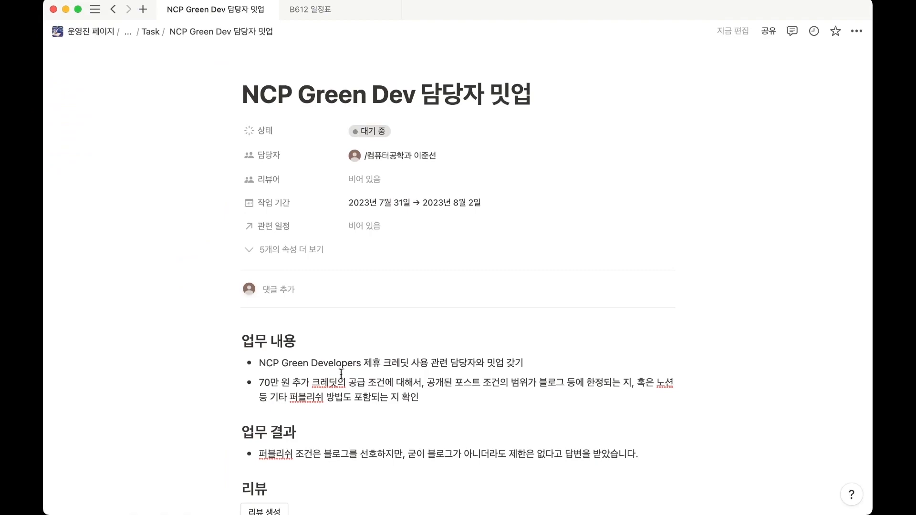
pyautogui.scroll(2, 342, 374)
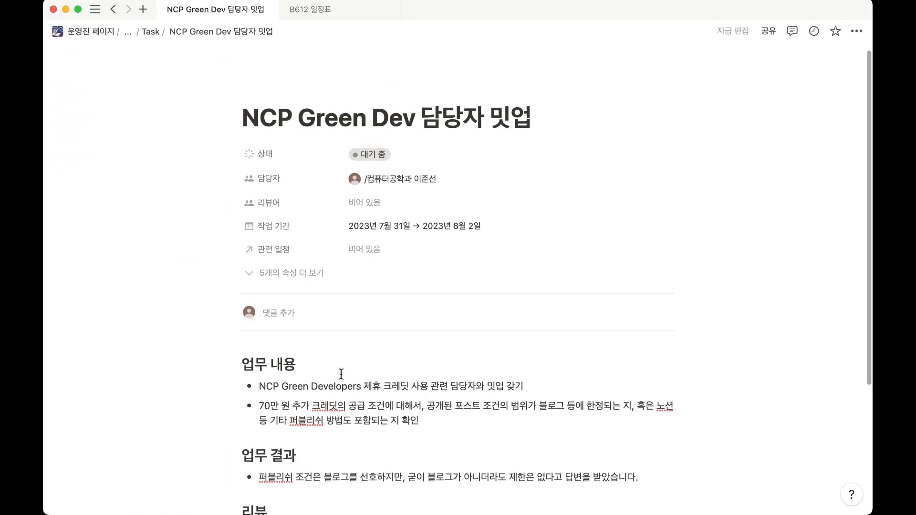
pyautogui.click(402, 169)
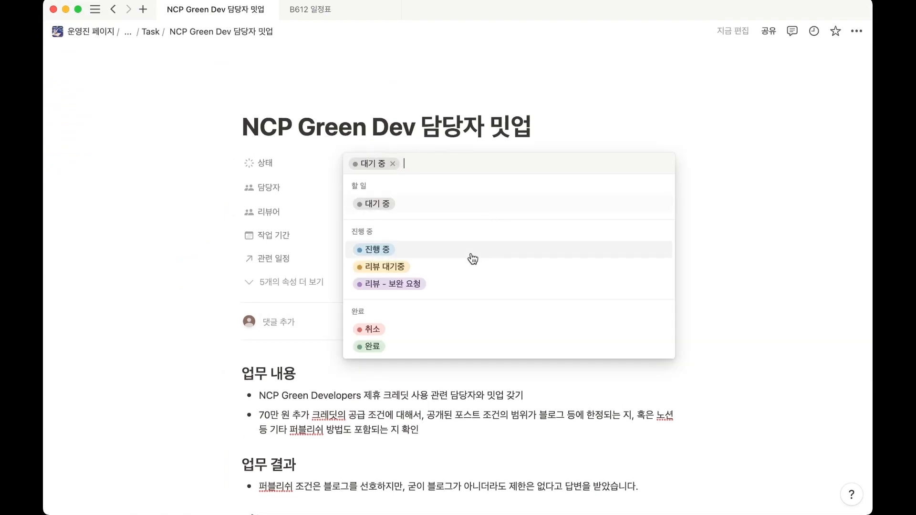
pyautogui.click(420, 269)
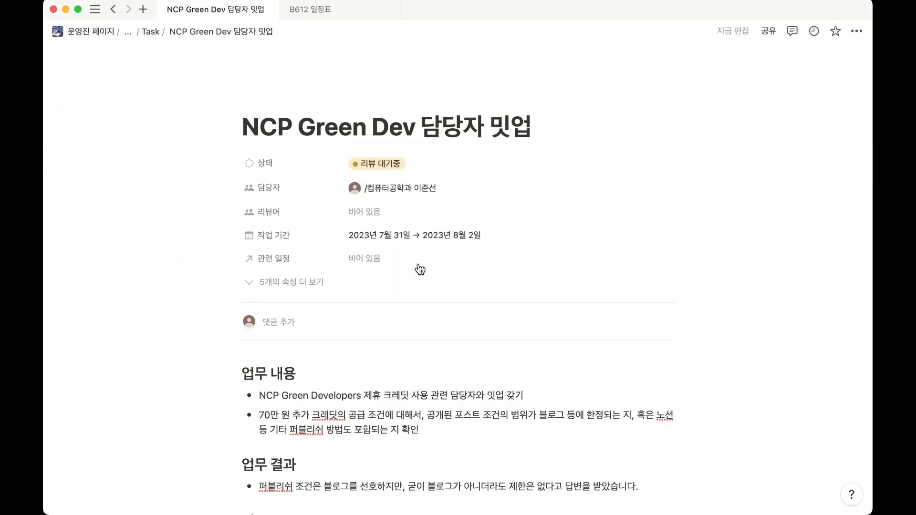
# Assign the same member who is the task's 담당자 as its 리뷰어.
pyautogui.click(399, 214)
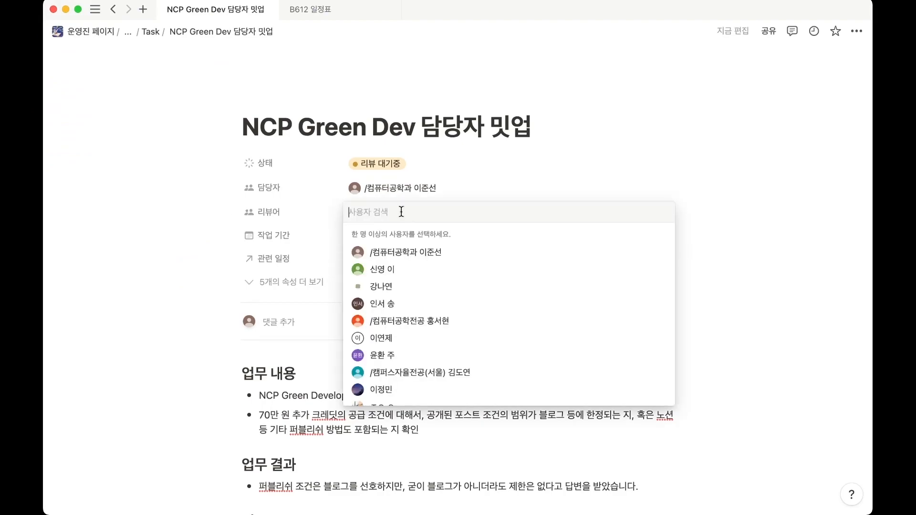
pyautogui.click(329, 213)
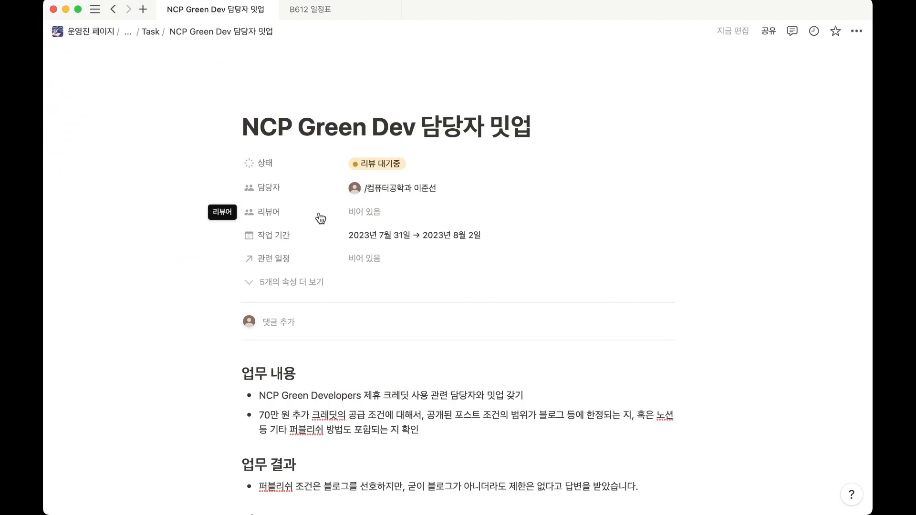
pyautogui.click(373, 212)
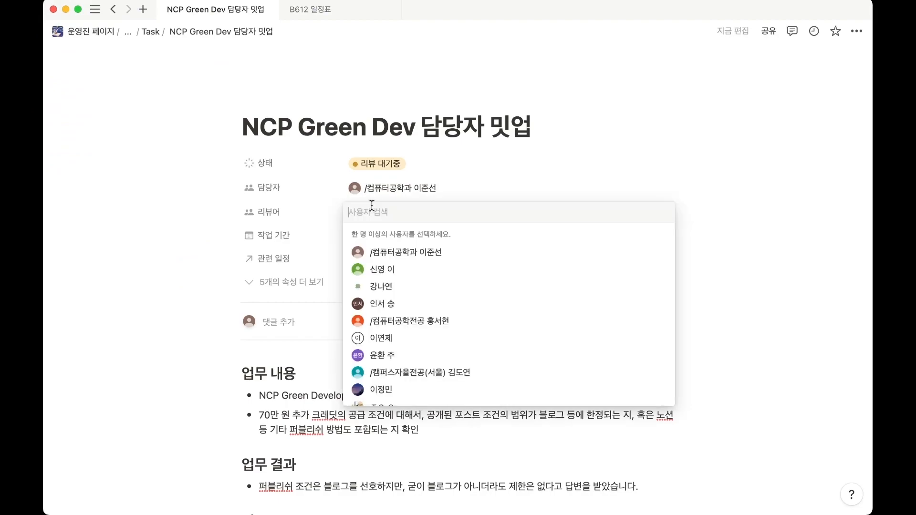
pyautogui.click(377, 252)
pyautogui.click(319, 210)
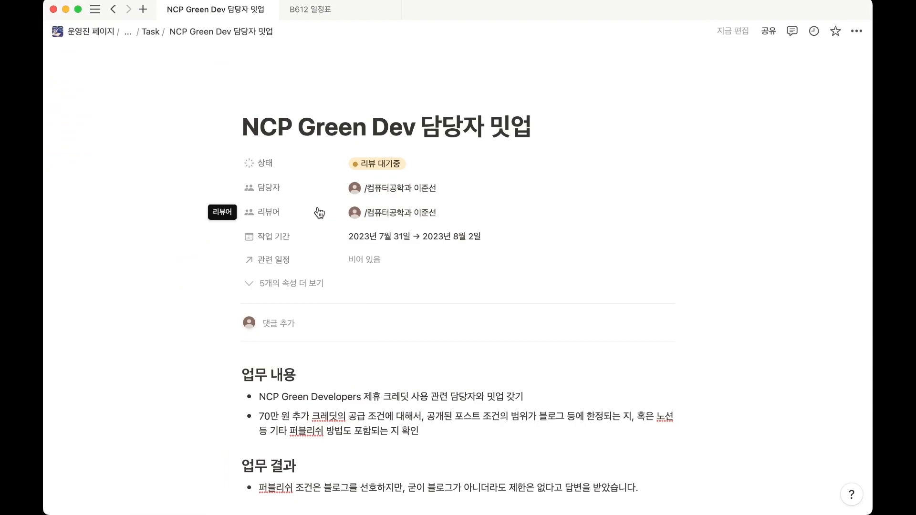
# Generate the review template in the 리뷰 section and dismiss the message about moving the task to 완료 or 보완 요청.
pyautogui.scroll(-5, 320, 213)
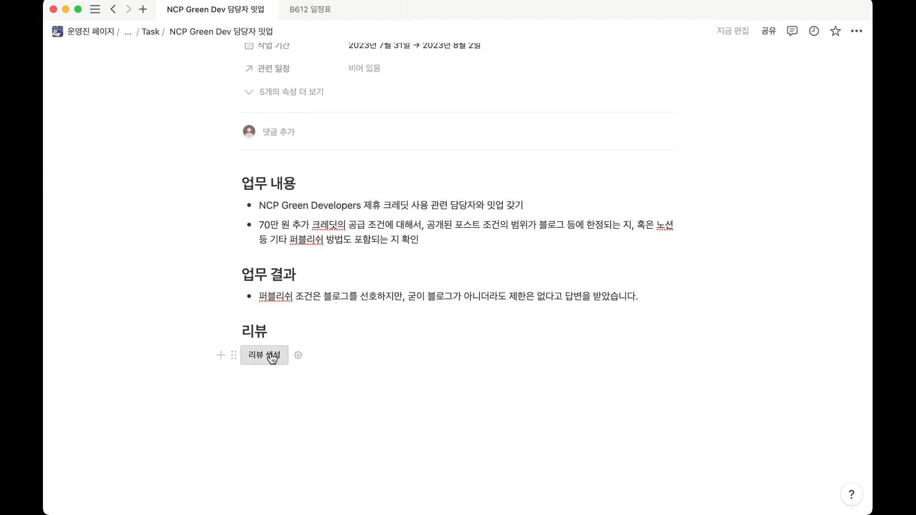
pyautogui.click(272, 357)
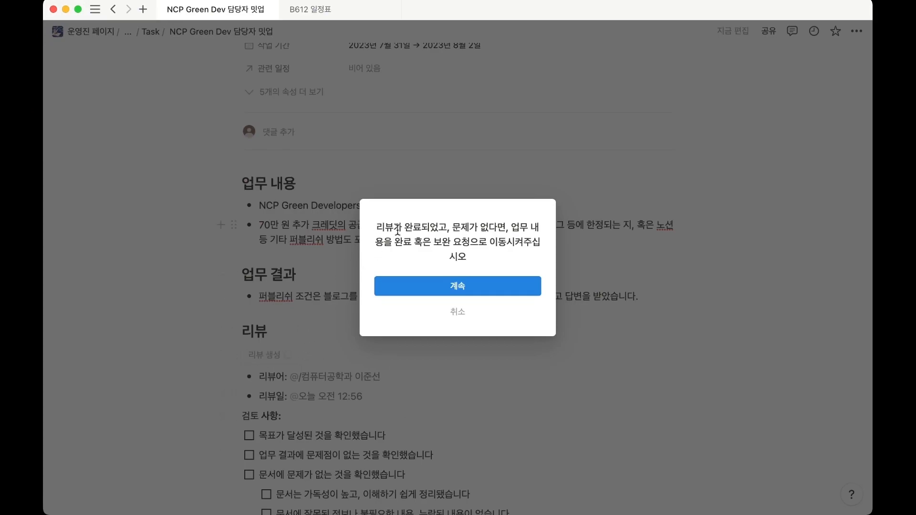
pyautogui.moveTo(376, 225); pyautogui.dragTo(453, 236)
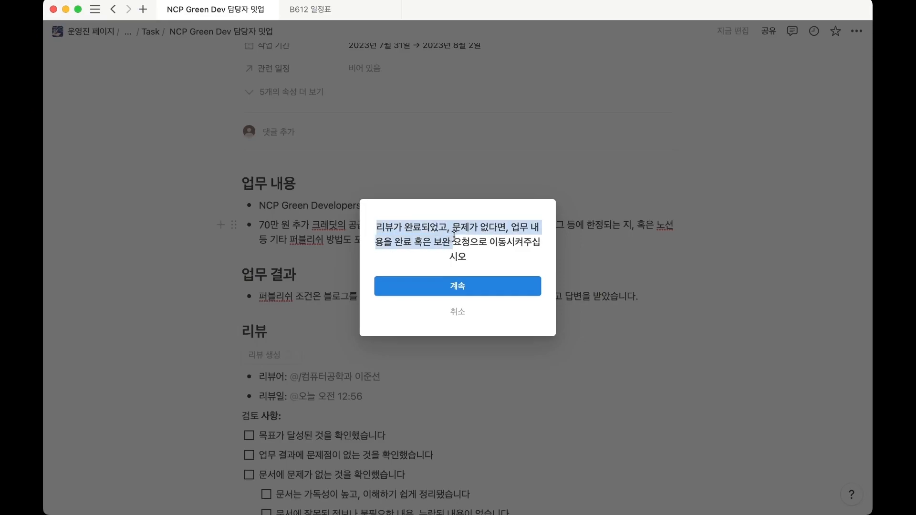
pyautogui.click(473, 231)
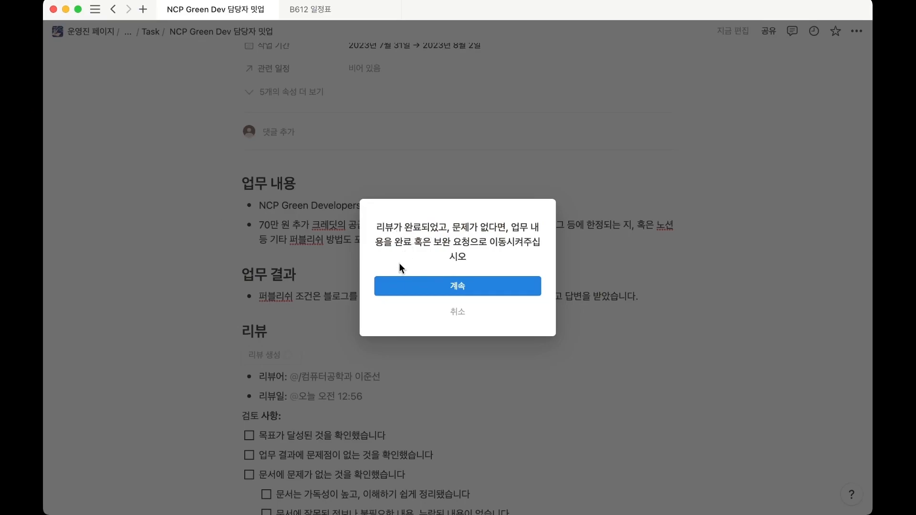
pyautogui.scroll(-5, 315, 333)
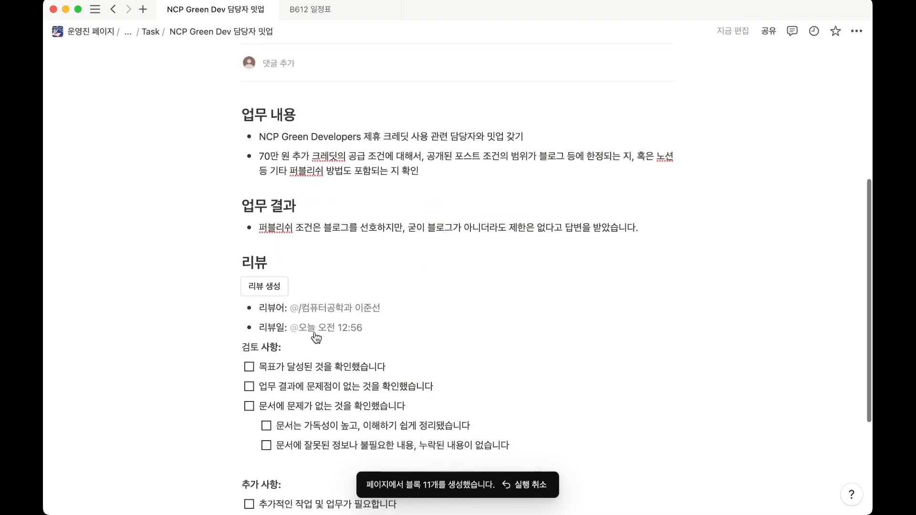
pyautogui.moveTo(195, 256); pyautogui.dragTo(353, 379)
pyautogui.click(204, 371)
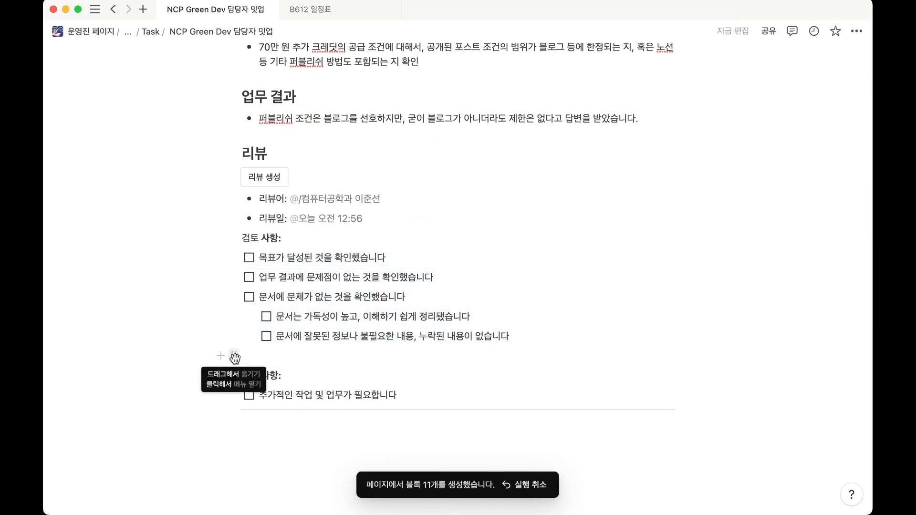
# Tick all five 검토 사항 checklist items, including the two nested under "문서에 문제가 없는 것을 확인했습니다".
pyautogui.click(249, 258)
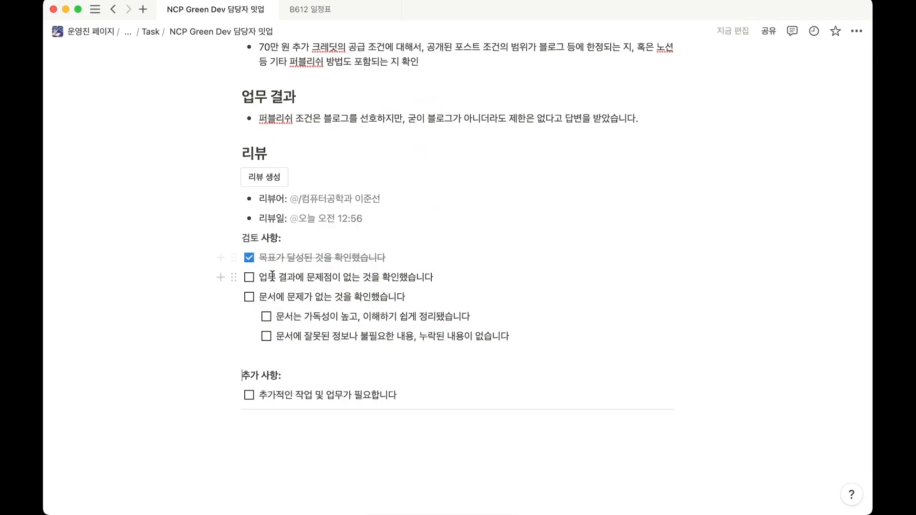
pyautogui.click(249, 278)
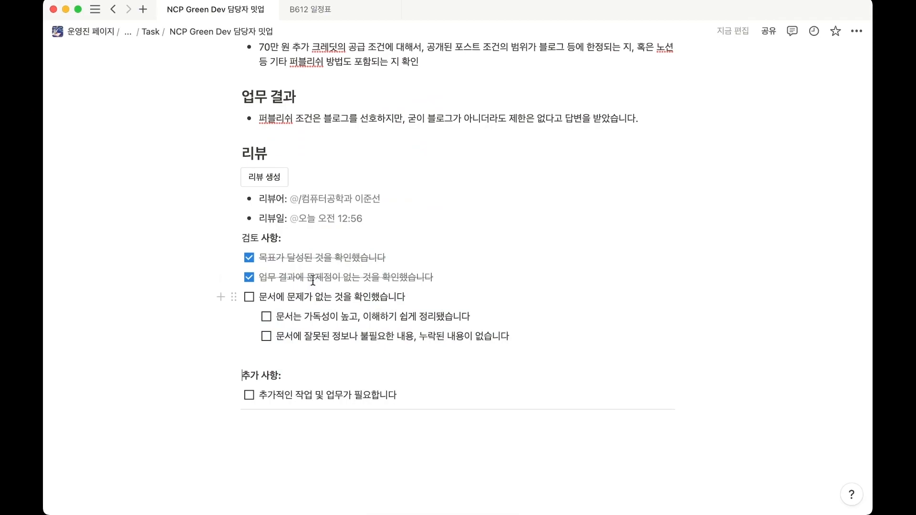
pyautogui.scroll(3, 314, 286)
pyautogui.scroll(-5, 350, 260)
pyautogui.click(249, 230)
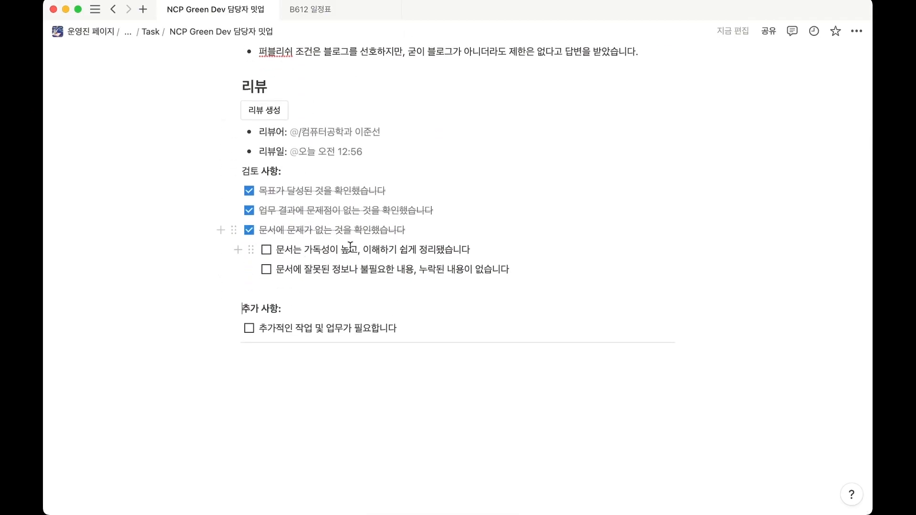
pyautogui.click(268, 250)
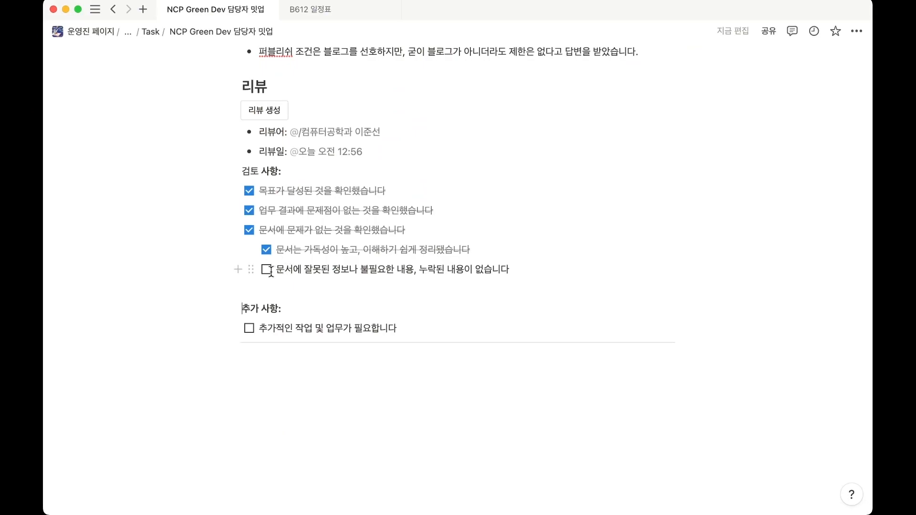
pyautogui.click(267, 270)
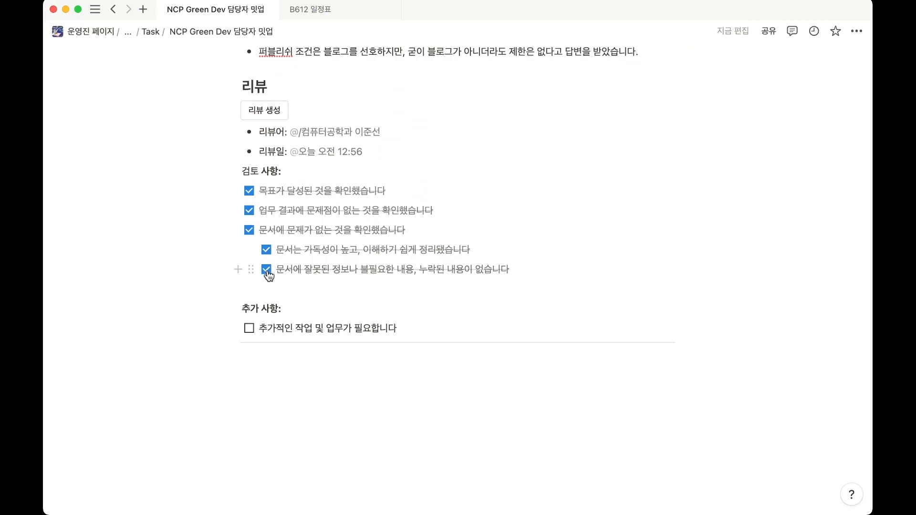
pyautogui.click(257, 288)
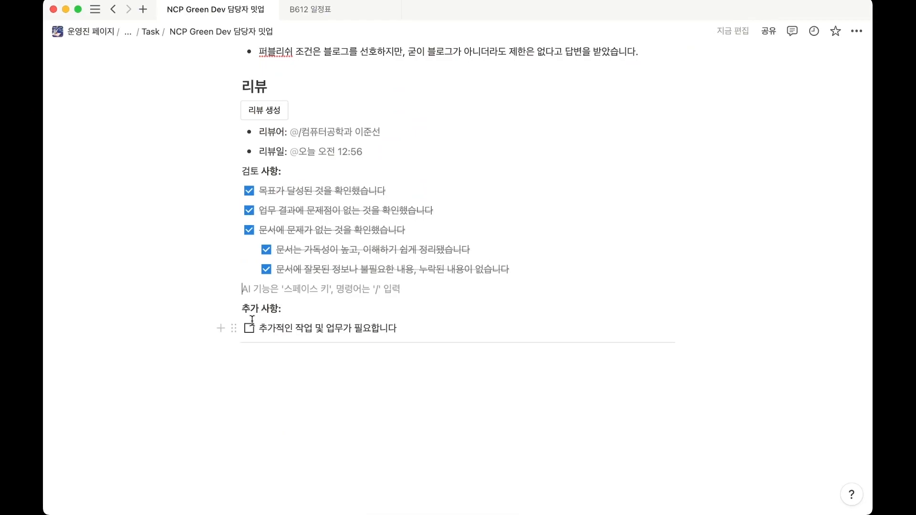
pyautogui.click(427, 321)
pyautogui.press('Return')
pyautogui.press('Return')
pyautogui.press('Return')
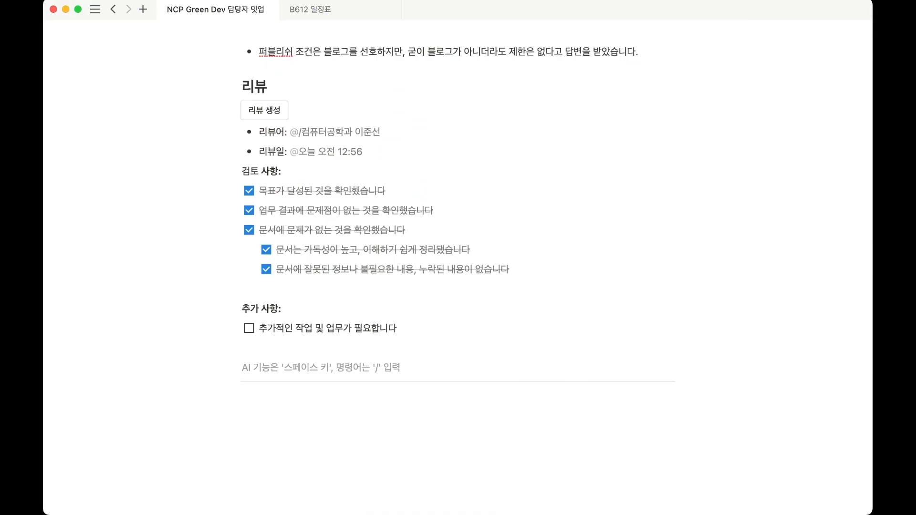
pyautogui.press('BackSpace')
pyautogui.press('BackSpace')
# Start a comment on the phrase "퍼블리쉬 방법도 포함되는 지 확인" in the second 업무 내용 bullet and discard it.
pyautogui.scroll(10, 332, 329)
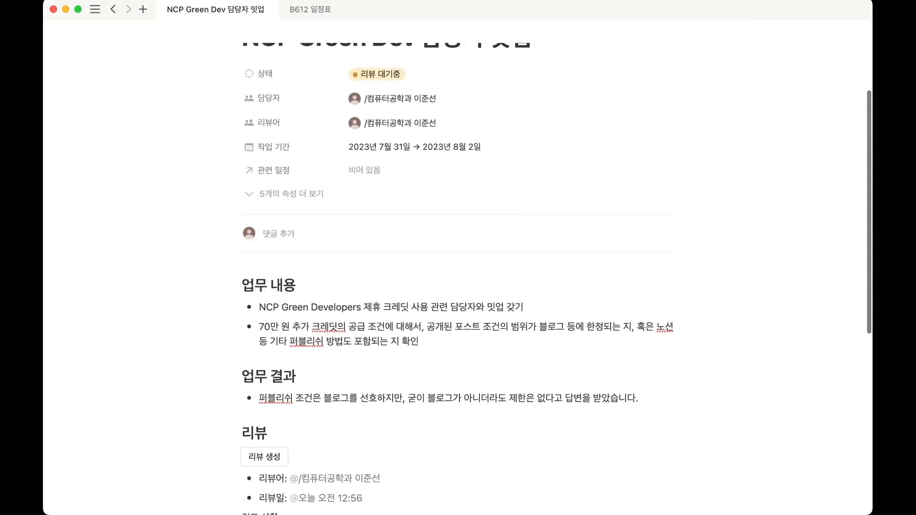
pyautogui.scroll(-3, 332, 330)
pyautogui.moveTo(432, 310); pyautogui.dragTo(290, 310)
pyautogui.click(456, 287)
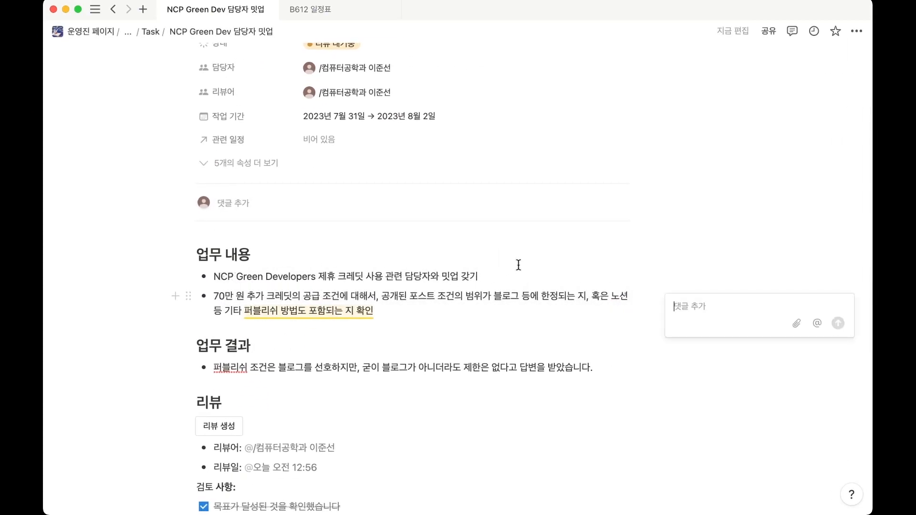
pyautogui.click(453, 316)
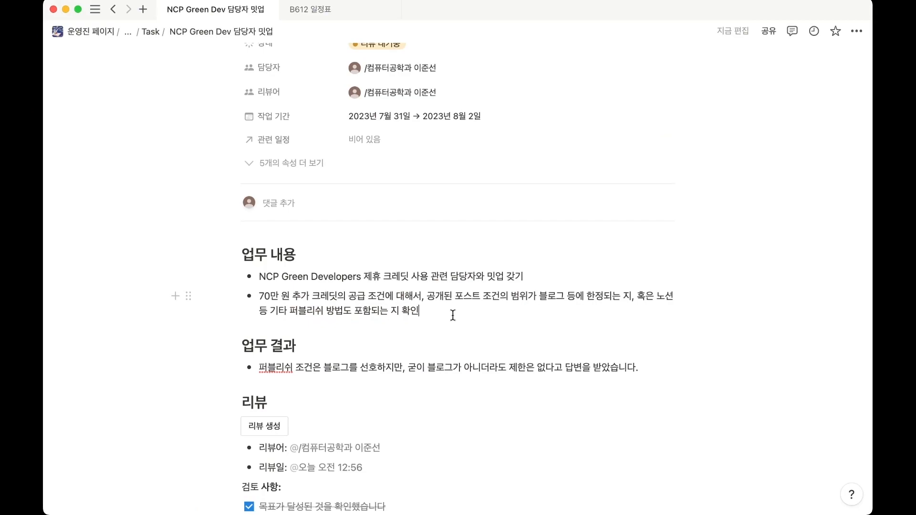
pyautogui.moveTo(425, 308); pyautogui.dragTo(320, 305)
pyautogui.click(364, 229)
# Set the task's 상태 property to 리뷰 - 보완 요청.
pyautogui.scroll(-4, 429, 261)
pyautogui.scroll(6, 411, 287)
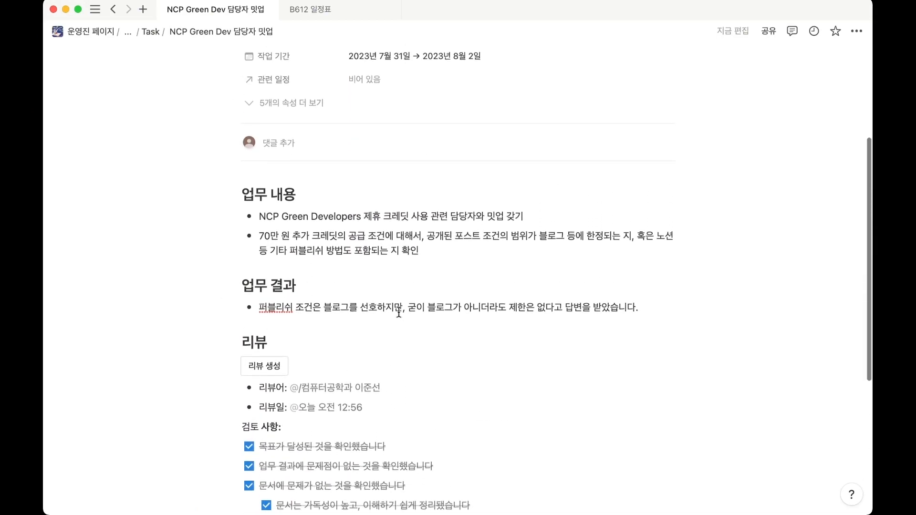
pyautogui.click(438, 167)
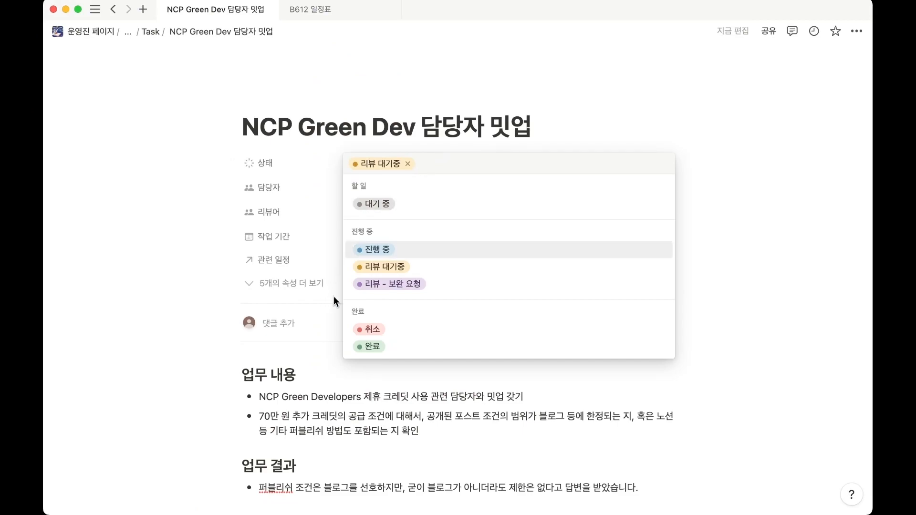
pyautogui.click(376, 283)
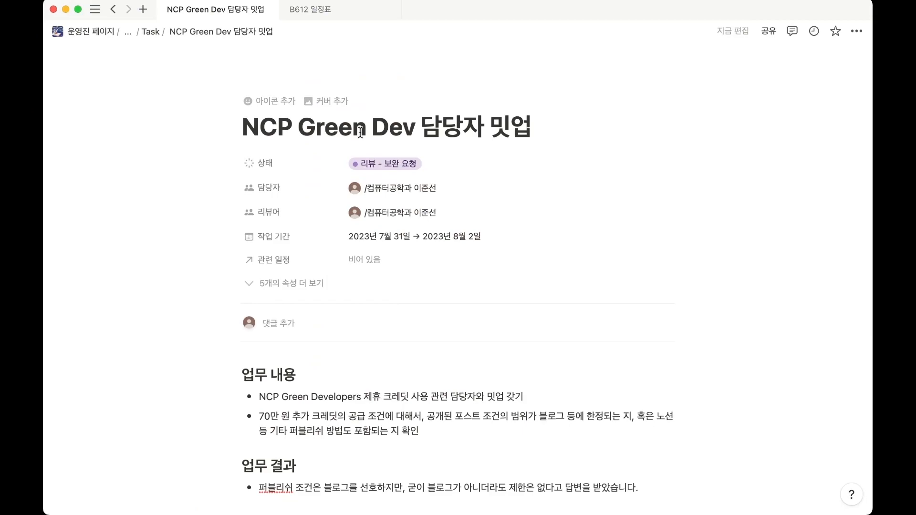
# Set the task's 상태 property to 완료.
pyautogui.click(374, 162)
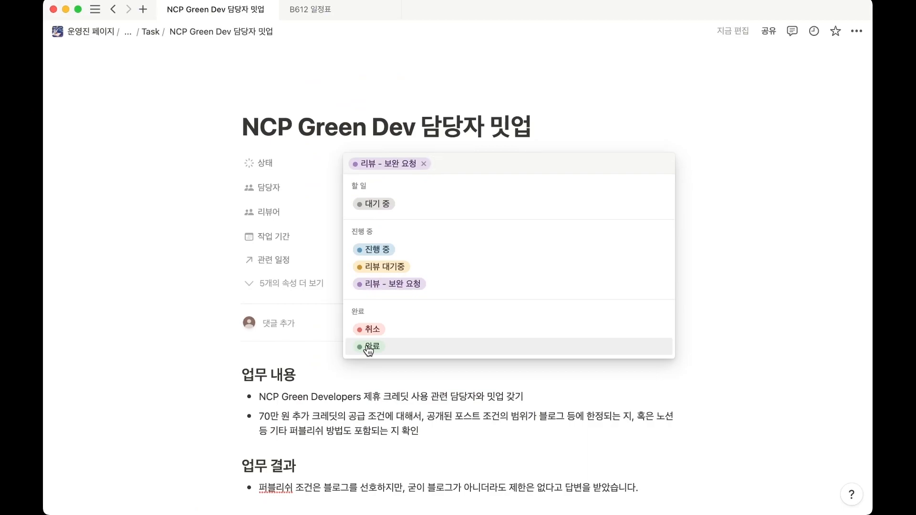
pyautogui.click(391, 351)
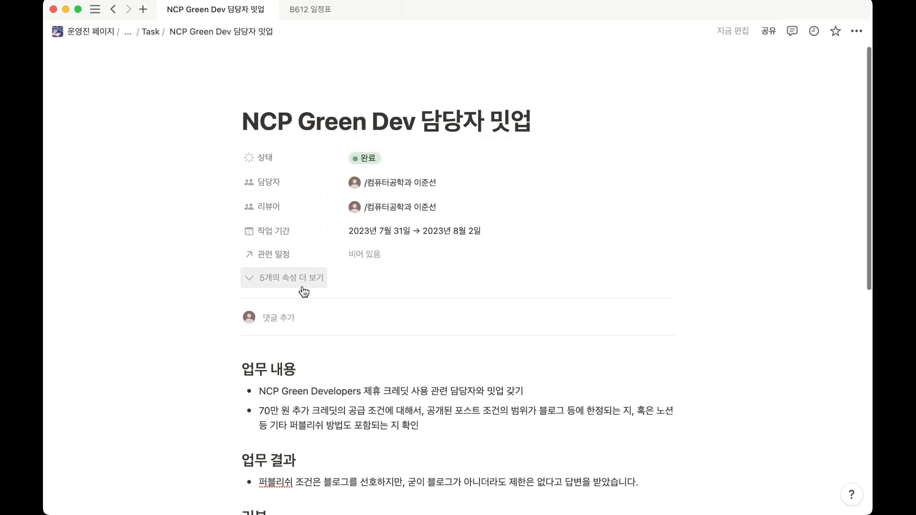
# Tick the "추가적인 작업 및 업무가 필요합니다" checkbox under 추가 사항 and untick it again.
pyautogui.scroll(-10, 300, 290)
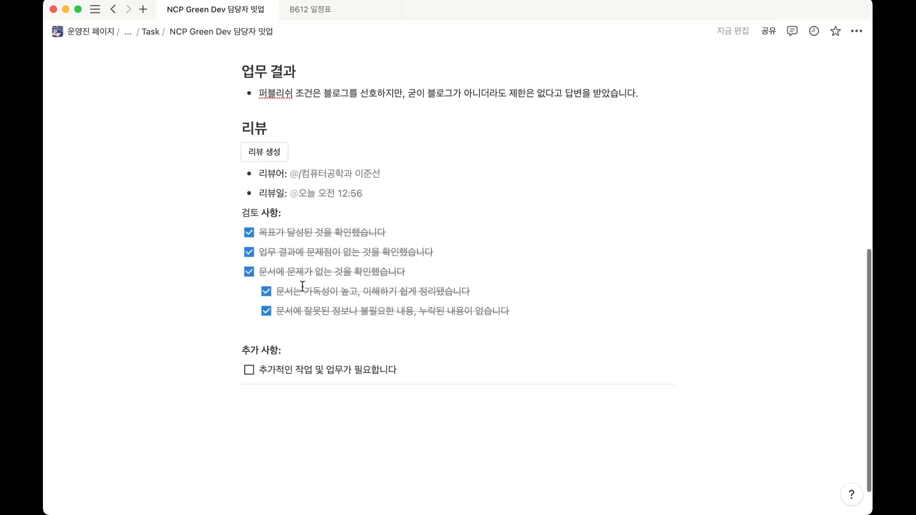
pyautogui.scroll(-2, 303, 286)
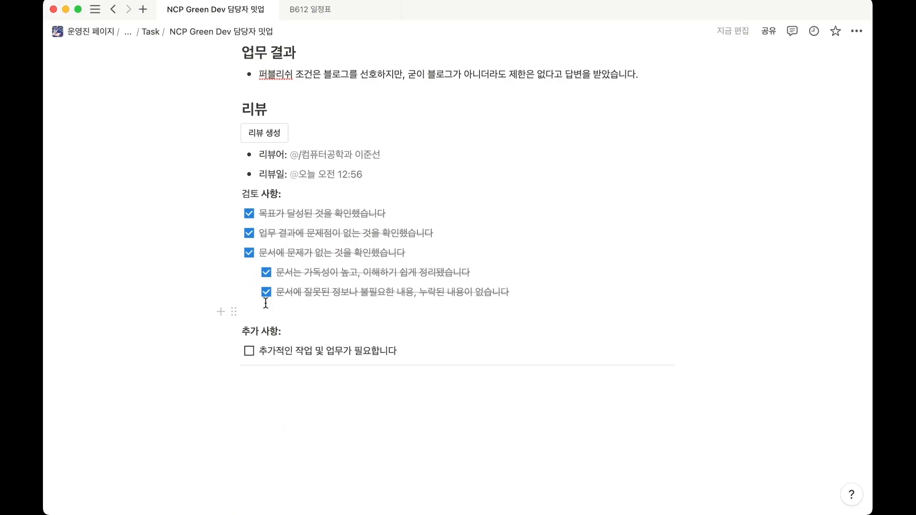
pyautogui.click(249, 352)
pyautogui.click(249, 352)
pyautogui.scroll(2, 297, 344)
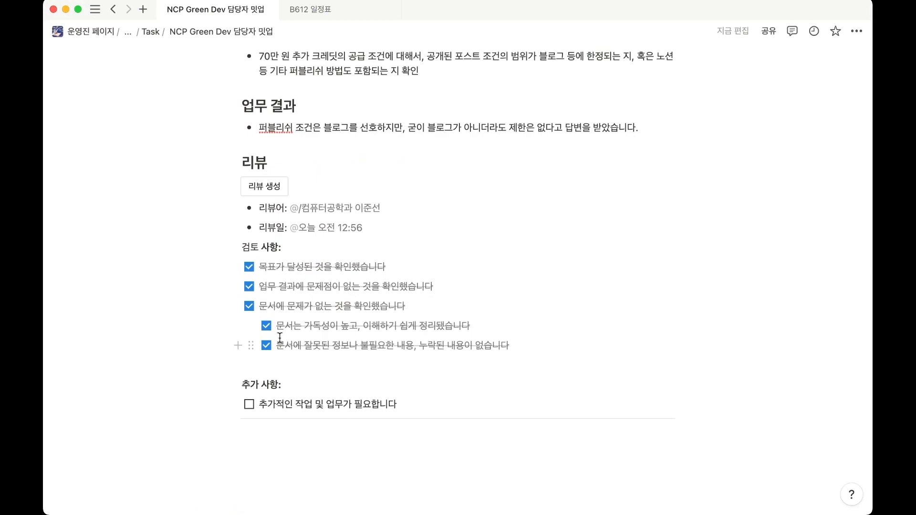
# Return to the 전체 업무 진행 상황 board and add a new task card to the 대기 중 column.
pyautogui.click(157, 33)
pyautogui.click(184, 32)
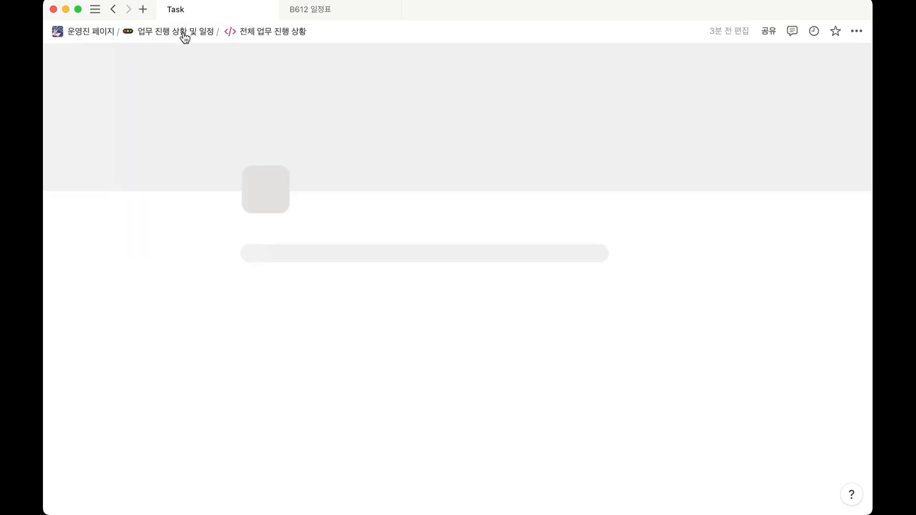
pyautogui.scroll(-5, 213, 210)
pyautogui.click(292, 361)
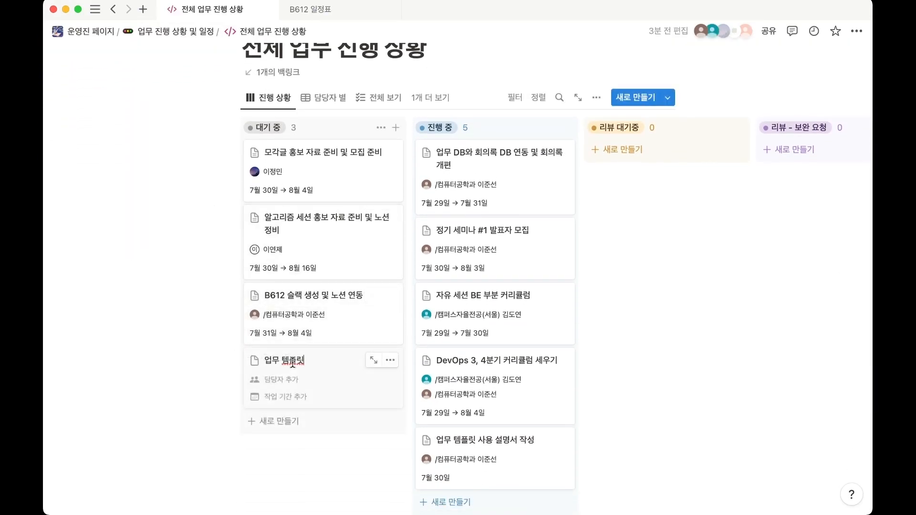
# Title the new card in the 대기 중 column "DevOps 크레딧 관련 공지 올리기".
pyautogui.press('super+a')
pyautogui.write('후속 작업')
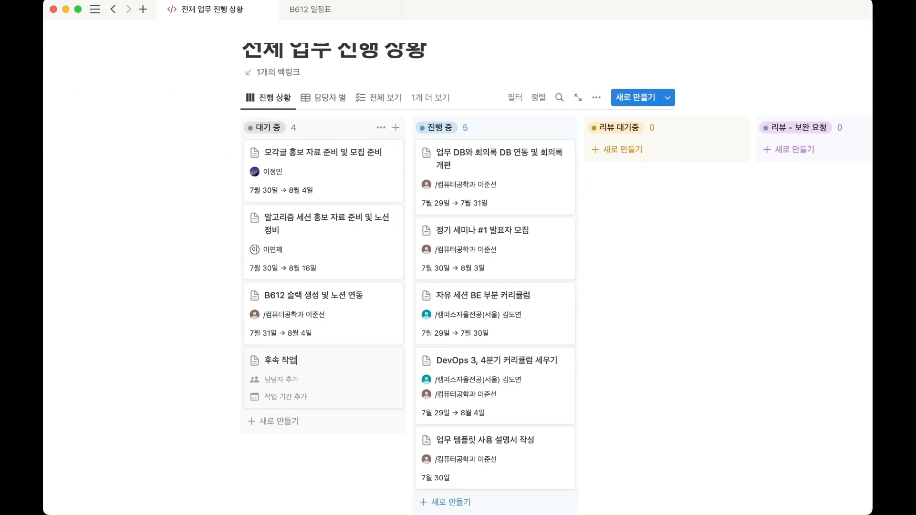
pyautogui.press('super+a')
pyautogui.press('BackSpace')
pyautogui.write('DevOps 크레딧 관련 공지 올리기')
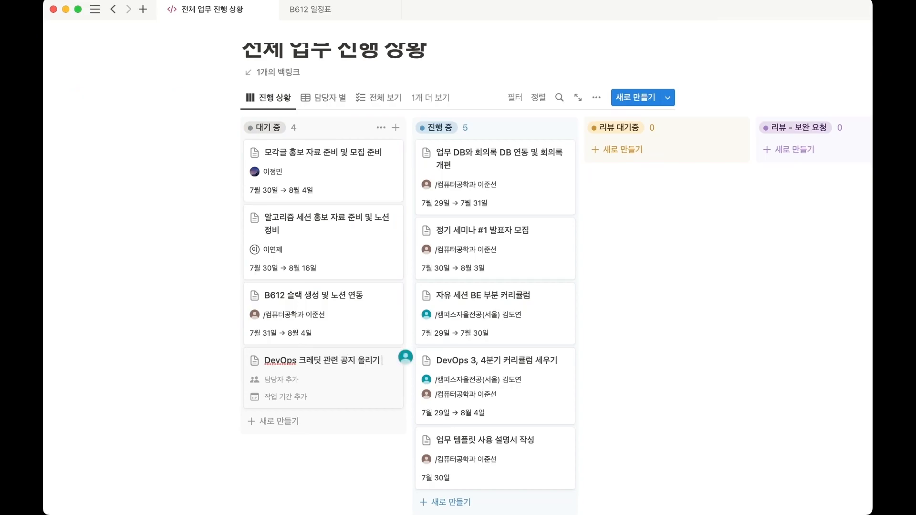
pyautogui.press('Return')
# Open the "DevOps 크레딧 관련 공지 올리기" task and set its 상태 property to 진행 중.
pyautogui.click(311, 370)
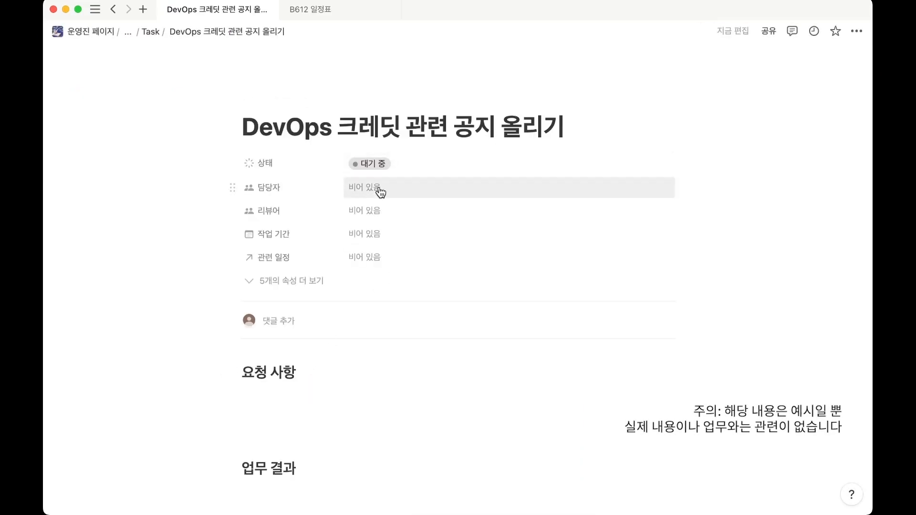
pyautogui.click(438, 166)
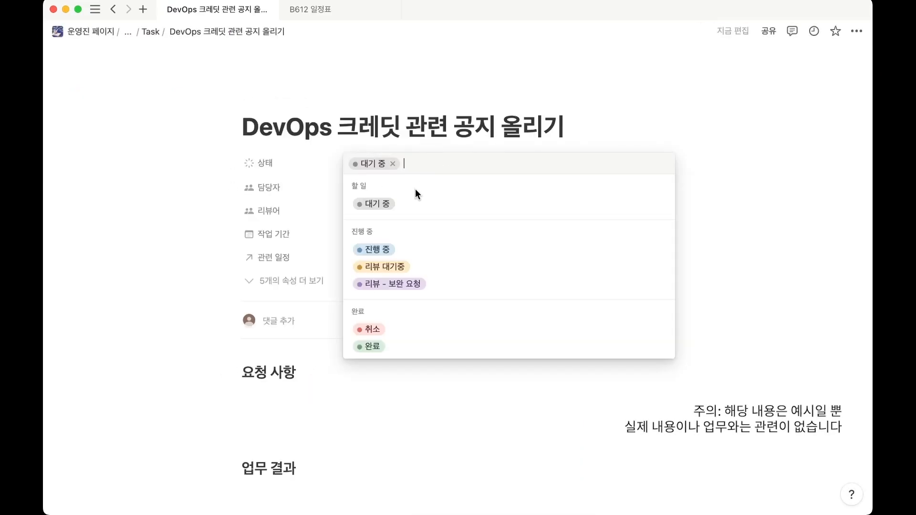
pyautogui.click(384, 252)
pyautogui.scroll(-1, 334, 239)
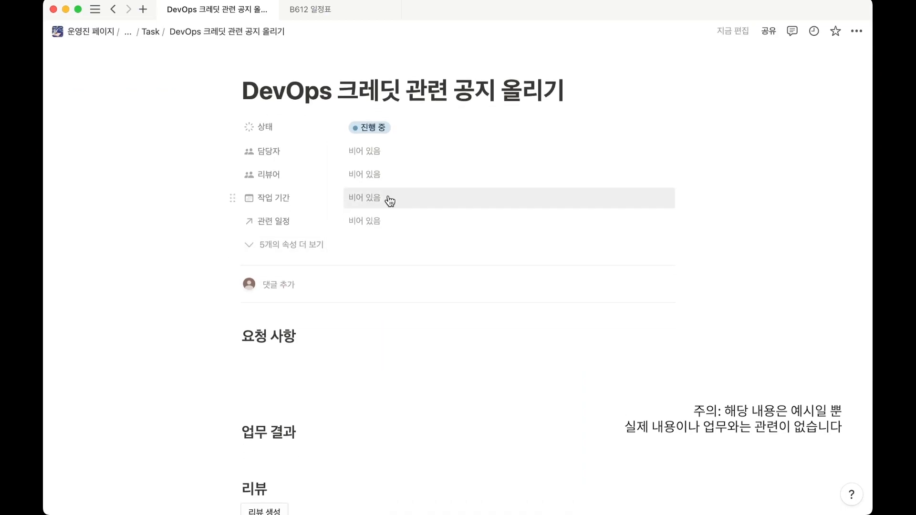
# Set the task's 작업 기간 with an end date, running from 2023년 8월 2일 to 2023년 8월 4일.
pyautogui.click(388, 200)
pyautogui.click(490, 403)
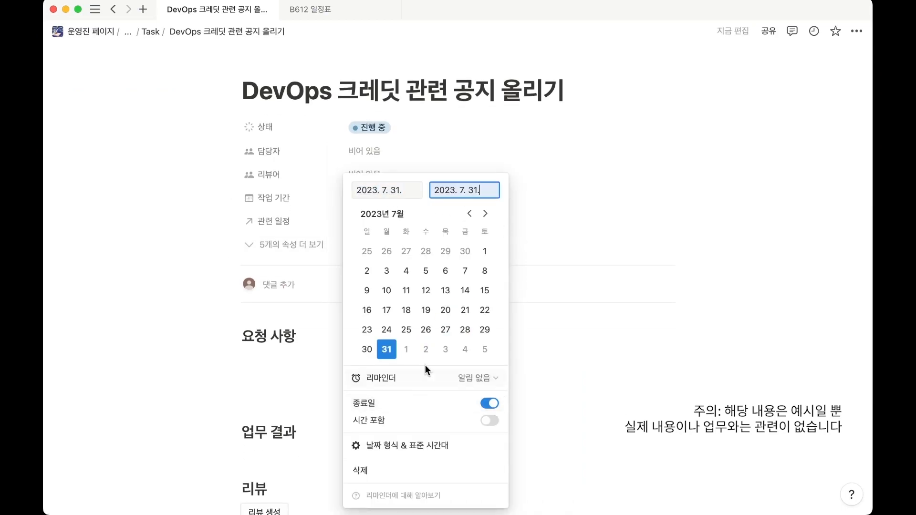
pyautogui.click(426, 350)
pyautogui.click(426, 251)
pyautogui.click(465, 252)
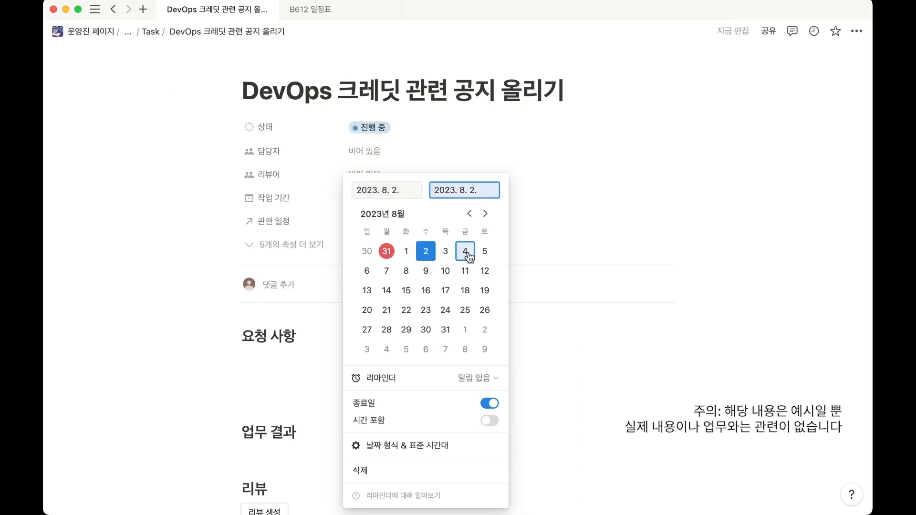
pyautogui.click(298, 242)
# Show the task's hidden properties and link "NCP Green Dev 담당자 밋업" as its 선행 작업.
pyautogui.click(298, 243)
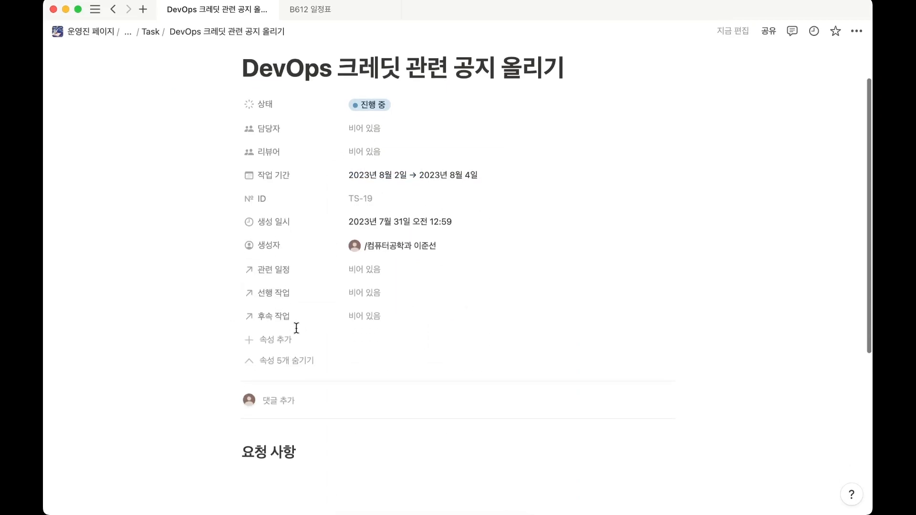
pyautogui.scroll(-2, 298, 334)
pyautogui.click(400, 262)
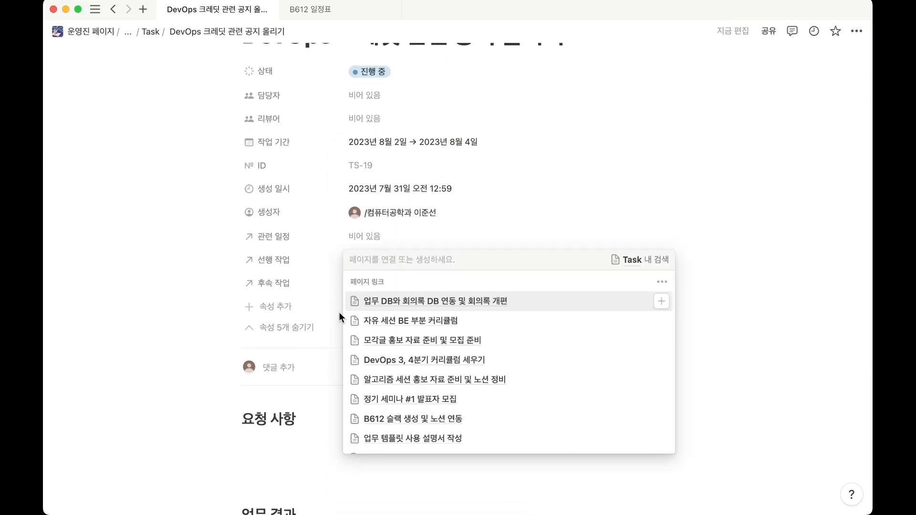
pyautogui.scroll(-2, 406, 395)
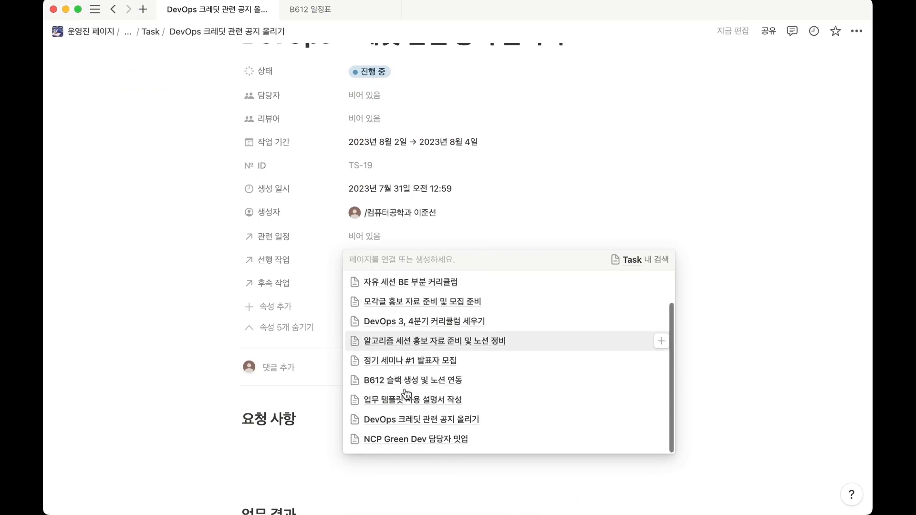
pyautogui.click(466, 443)
pyautogui.click(266, 380)
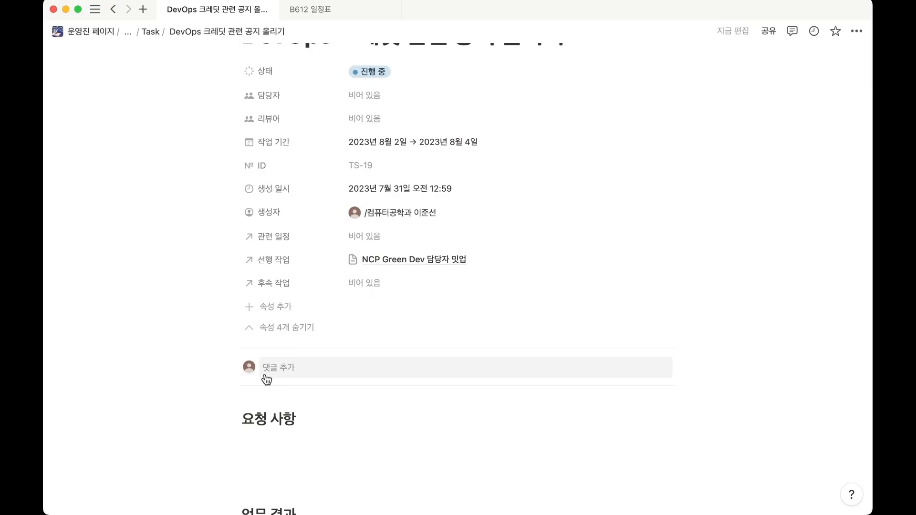
# Go to the Task database and display its tasks in the 타임라인 view.
pyautogui.click(151, 31)
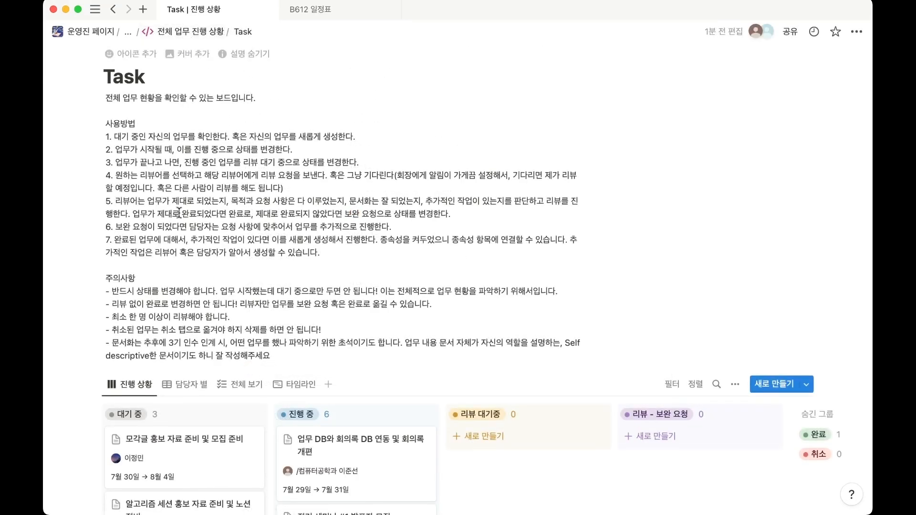
pyautogui.scroll(-5, 180, 249)
pyautogui.click(294, 237)
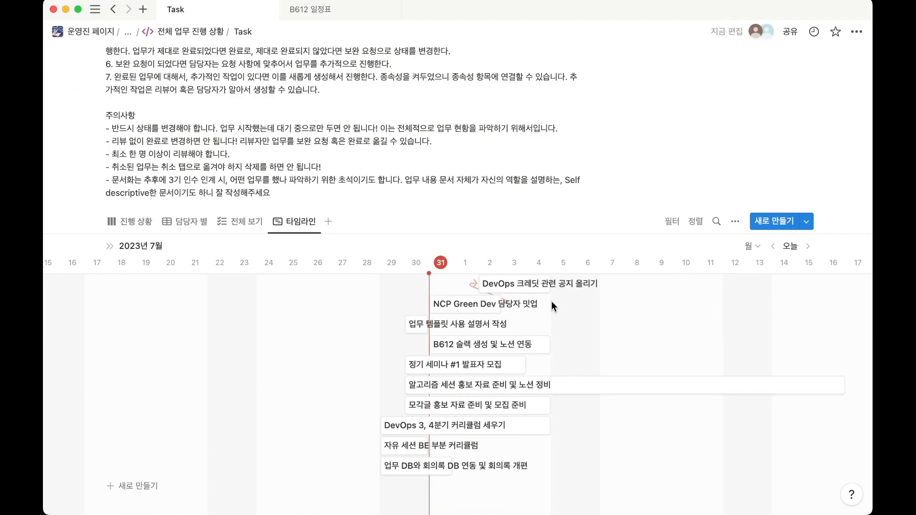
# Preview the "NCP Green Dev 담당자 밋업" task from the timeline to check its 후속 작업 link, and close the preview.
pyautogui.click(482, 303)
pyautogui.scroll(-2, 643, 333)
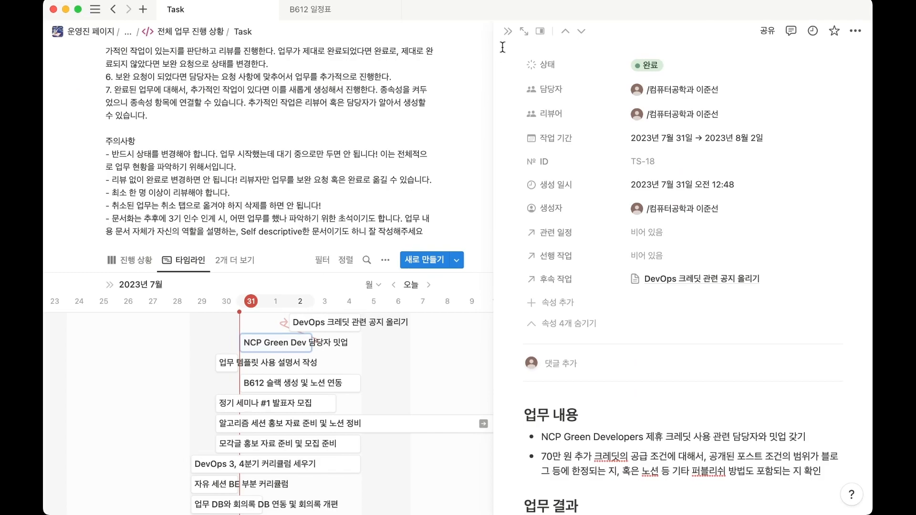
pyautogui.click(508, 31)
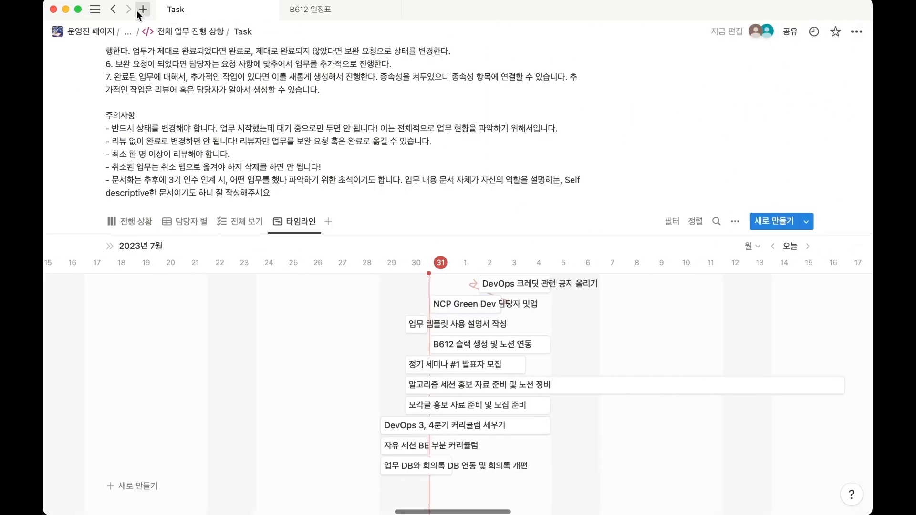
# Return to the 전체 업무 진행 상황 page, open the "[필독] 업무 생성 방법 및 리뷰 방법" guide and look through its instructions.
pyautogui.click(177, 34)
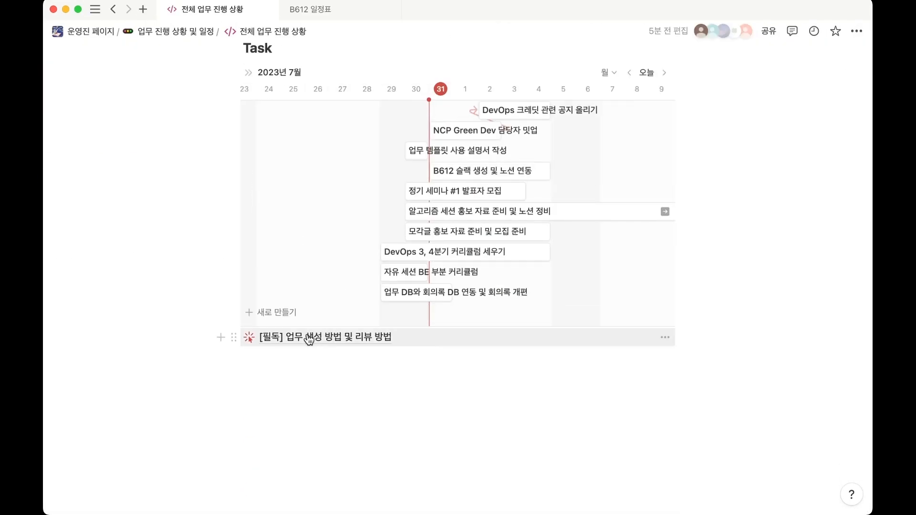
pyautogui.click(329, 337)
pyautogui.scroll(-10, 335, 286)
pyautogui.scroll(-9, 375, 281)
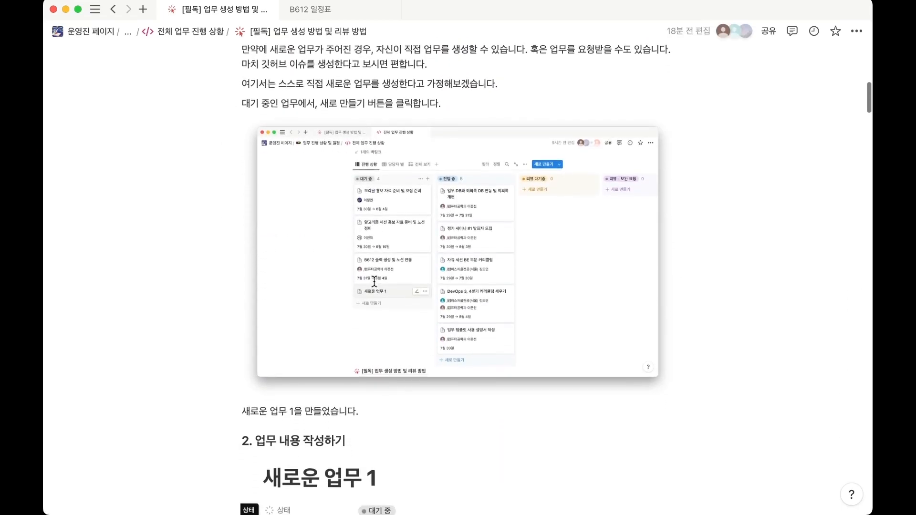
pyautogui.scroll(20, 376, 286)
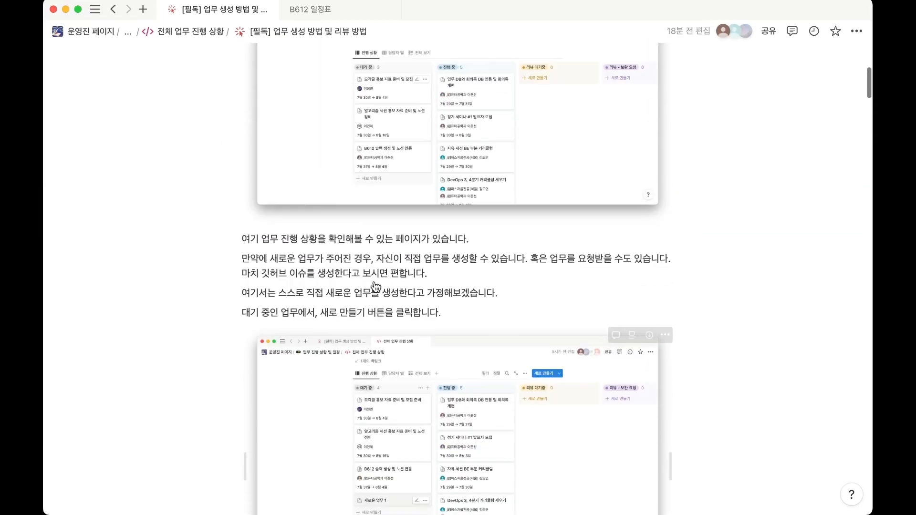